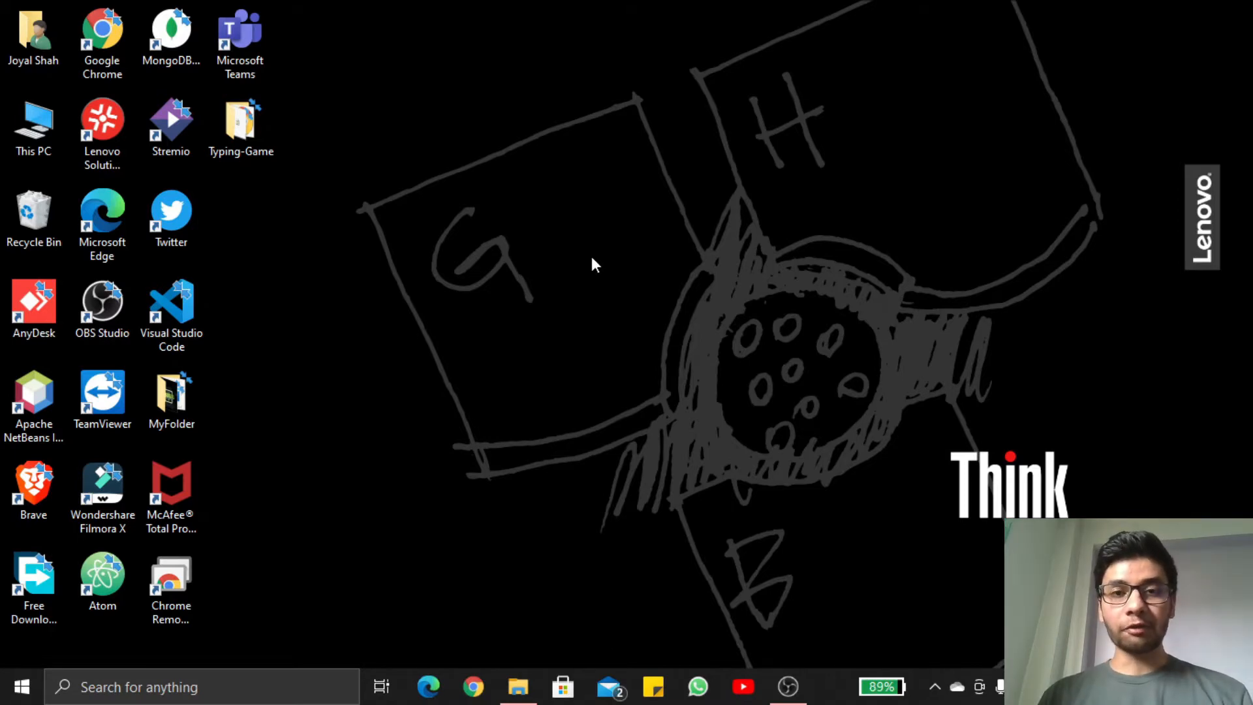
Open the Typing-Game project folder on the desktop and launch its index page in the browser
double_click(244, 133)
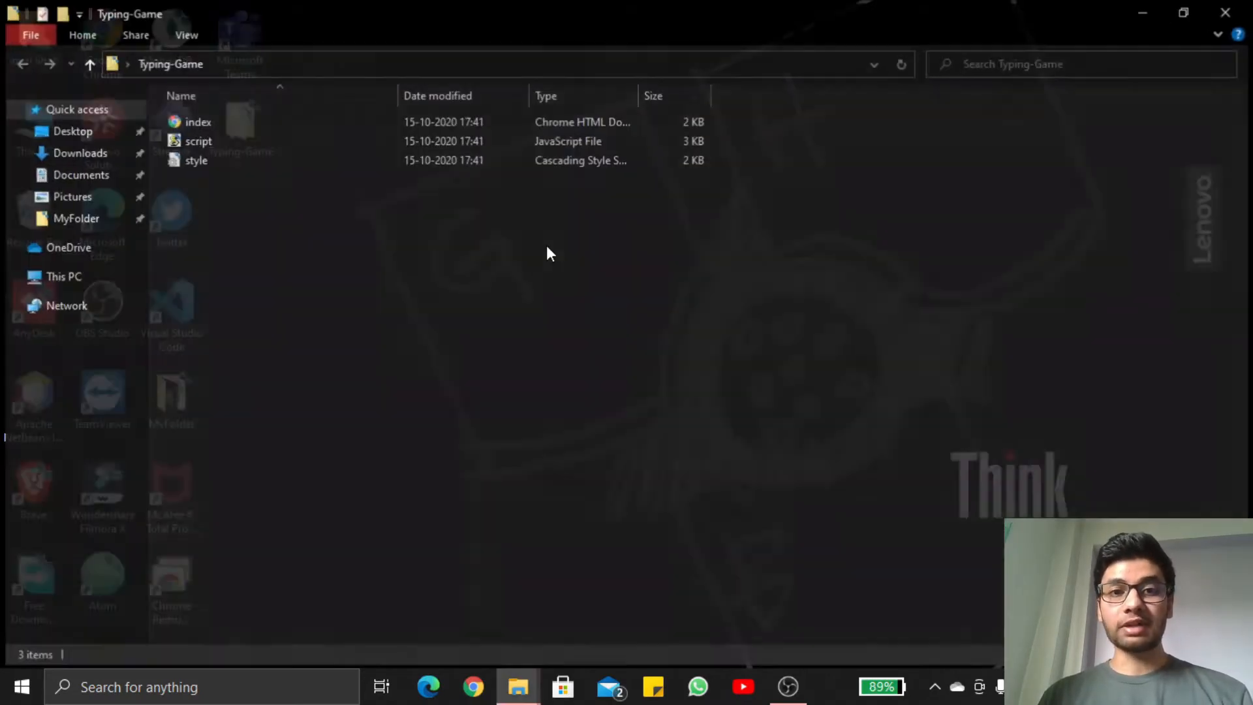
double_click(351, 115)
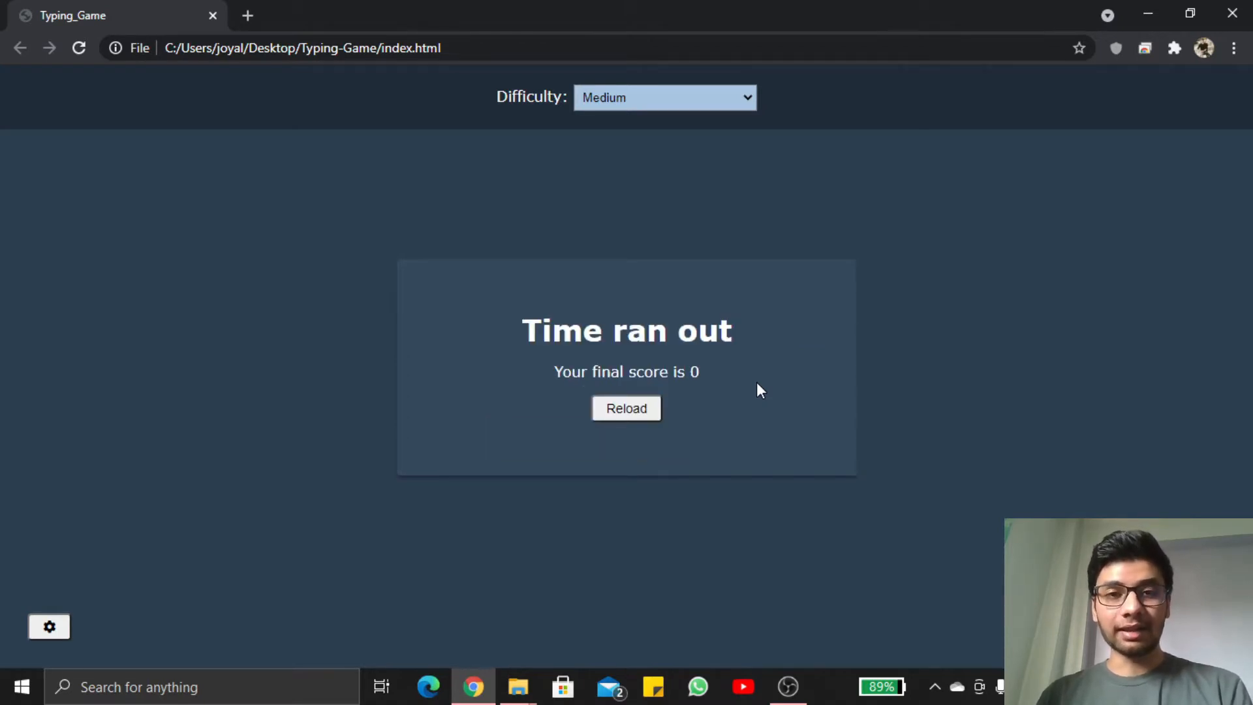
Replace the game page with a new browser tab and open the Netlify website from a Google search for netlify
click(248, 16)
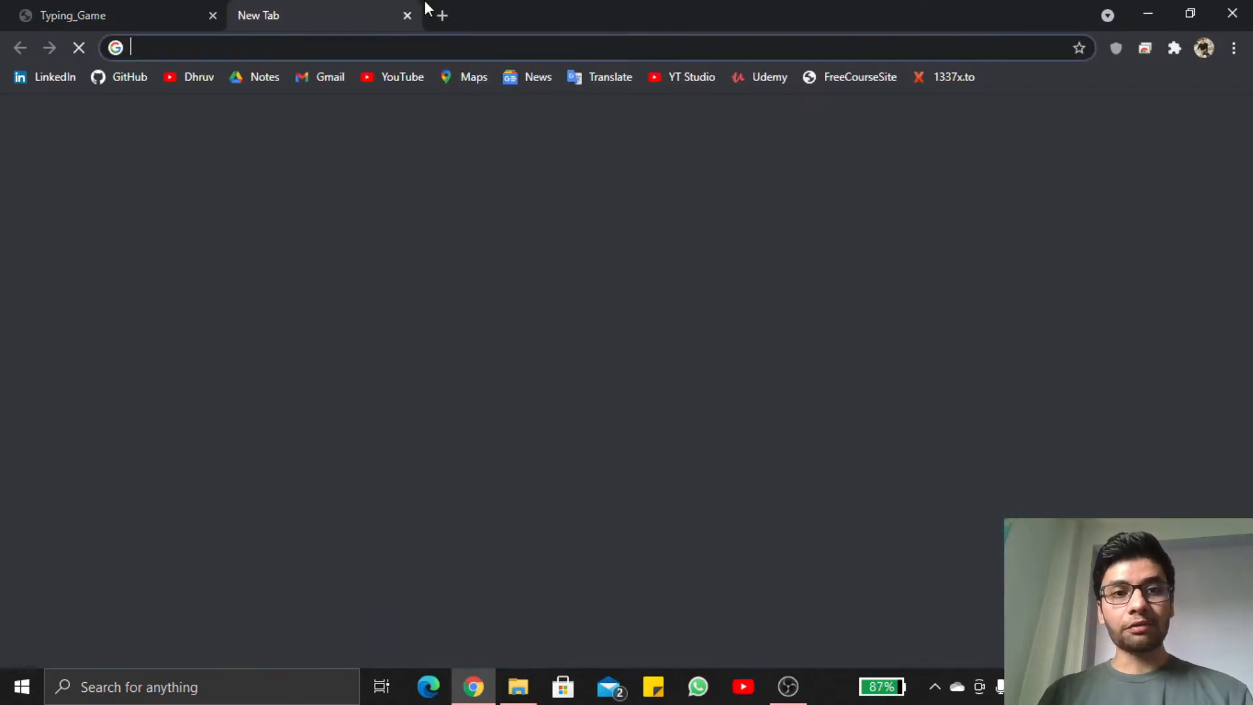
right_click(393, 4)
click(464, 61)
text(netlify)
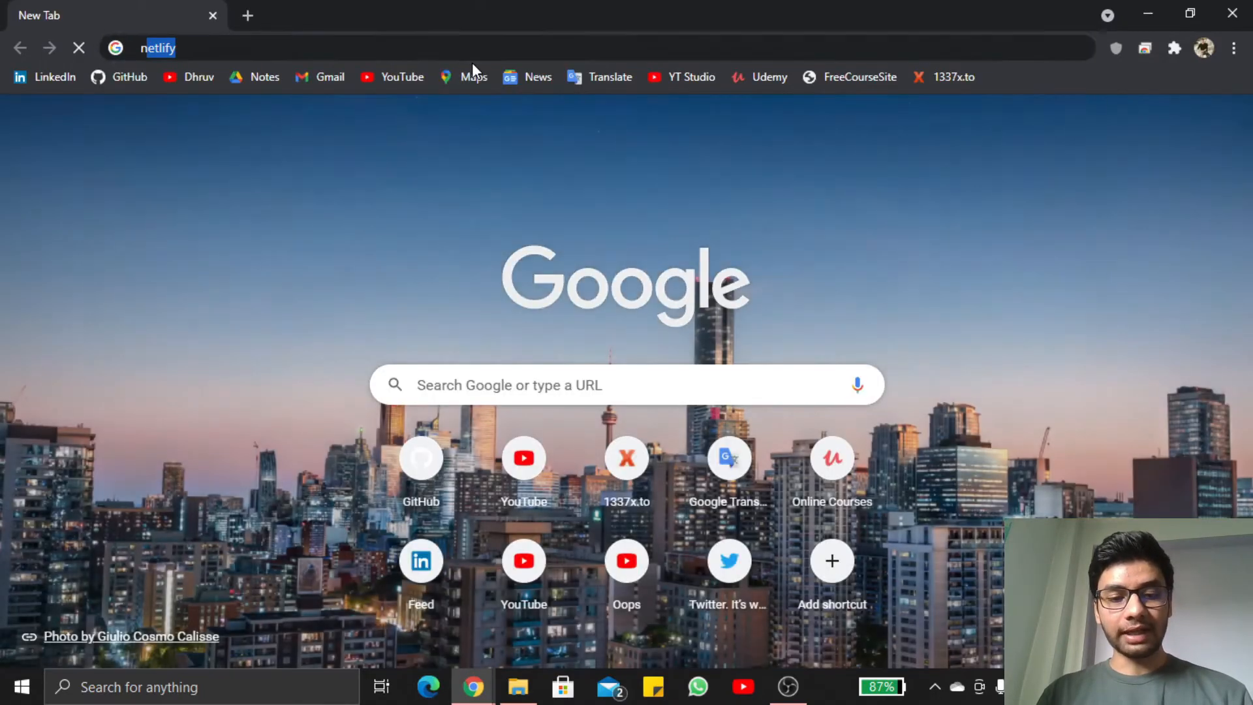
key(Return)
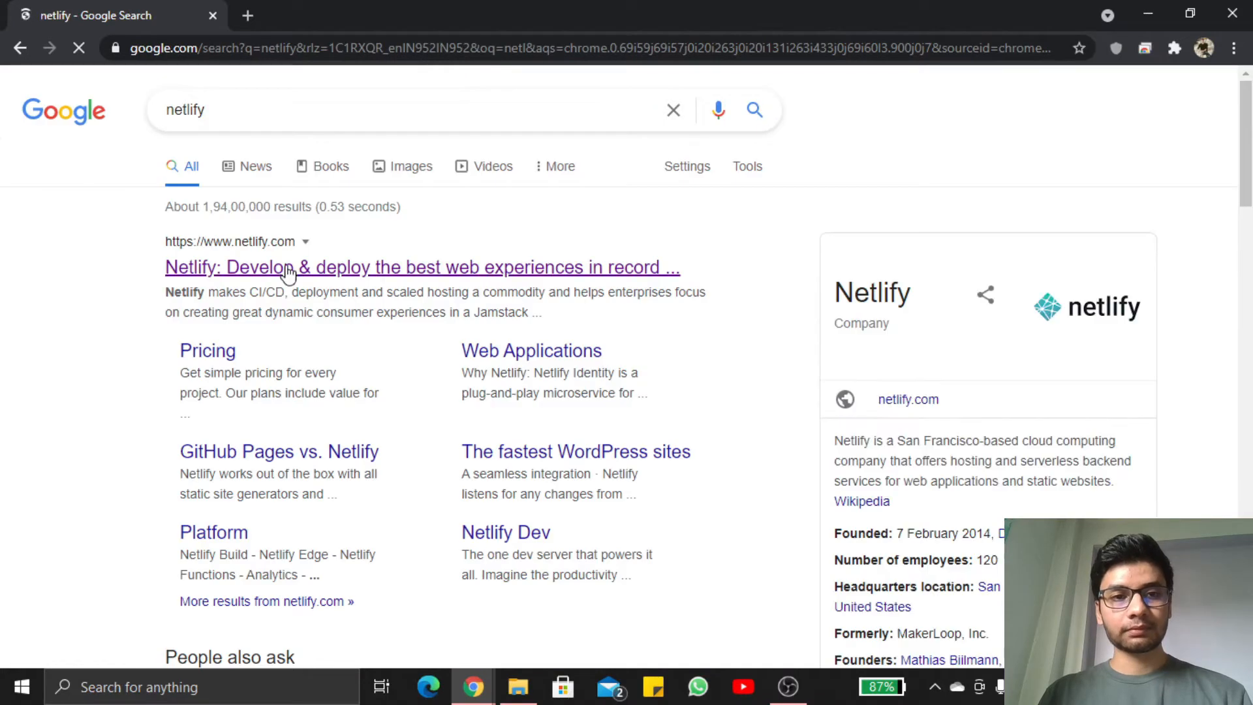
click(284, 270)
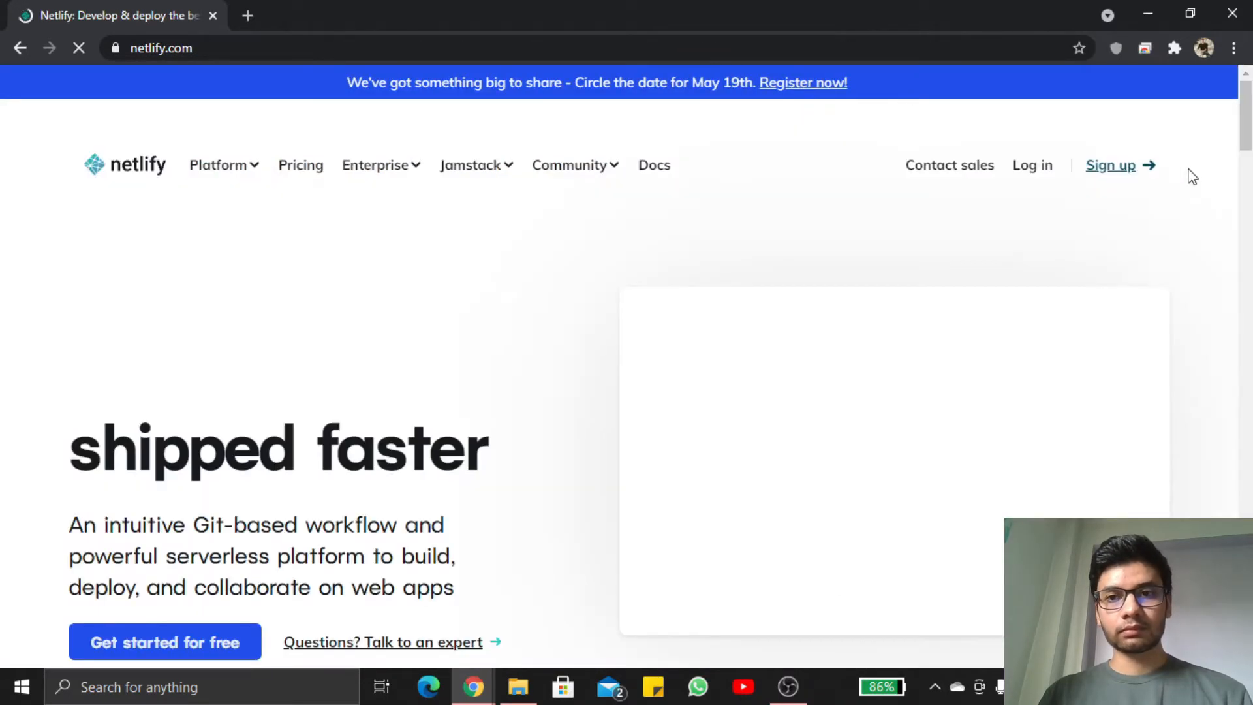
Log in to Netlify and start a new site from Git with GitHub as the provider
click(1041, 167)
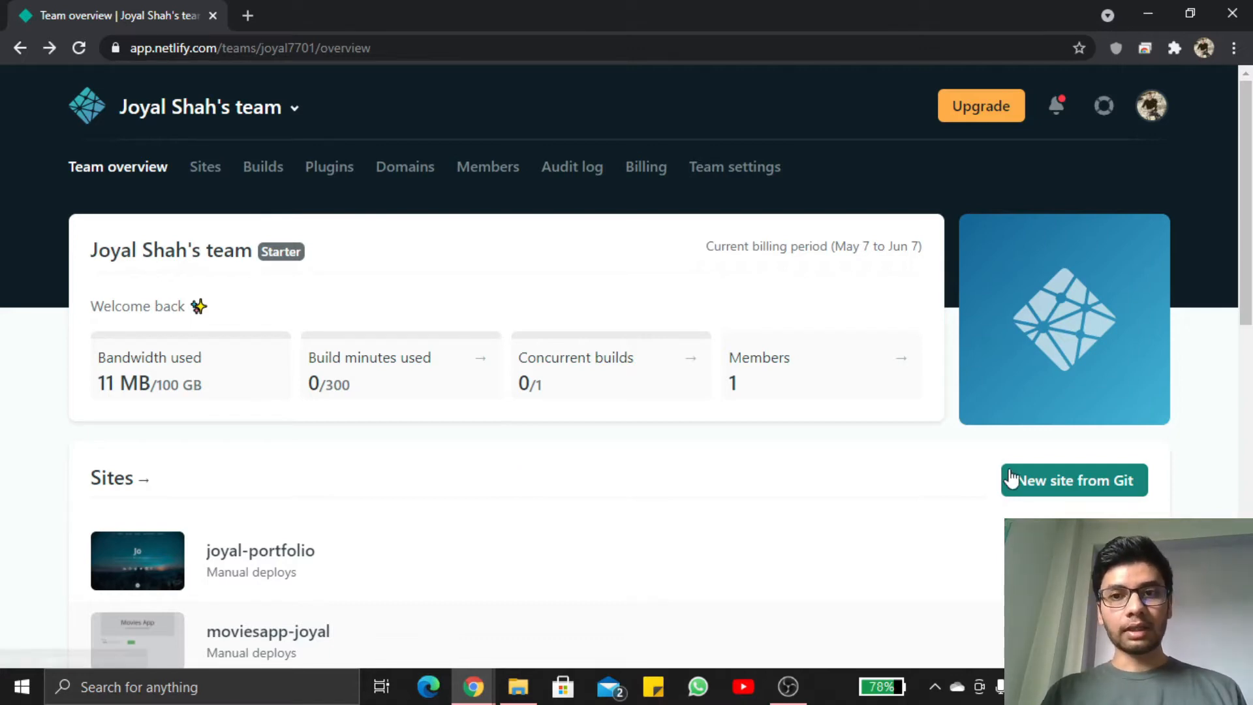
click(1064, 481)
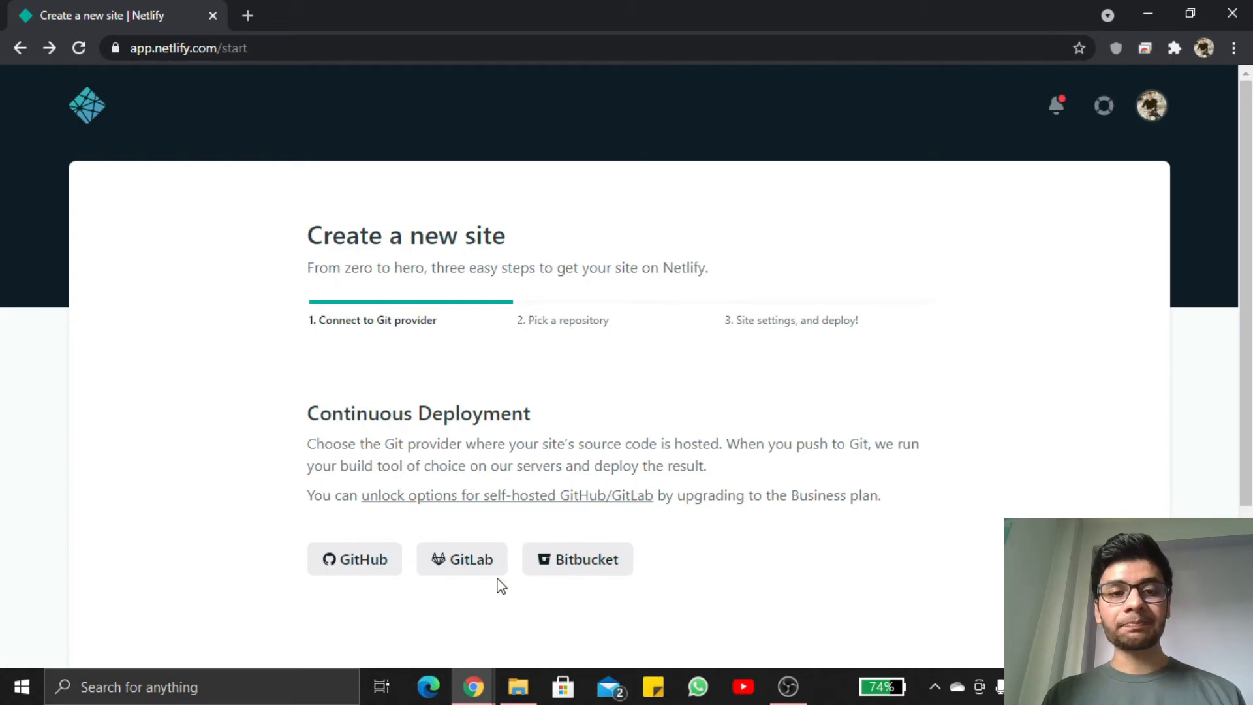
click(358, 566)
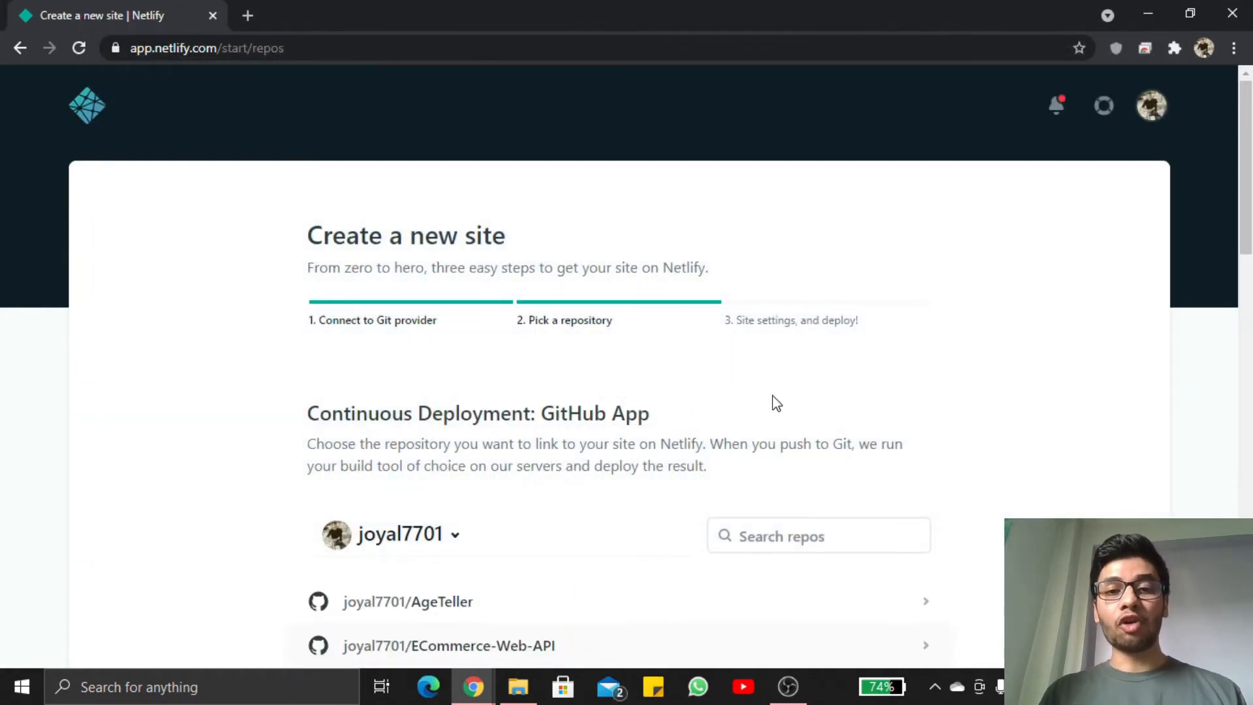
Look through the list of GitHub repositories offered for the new site
scroll(1013, 487, down, 3)
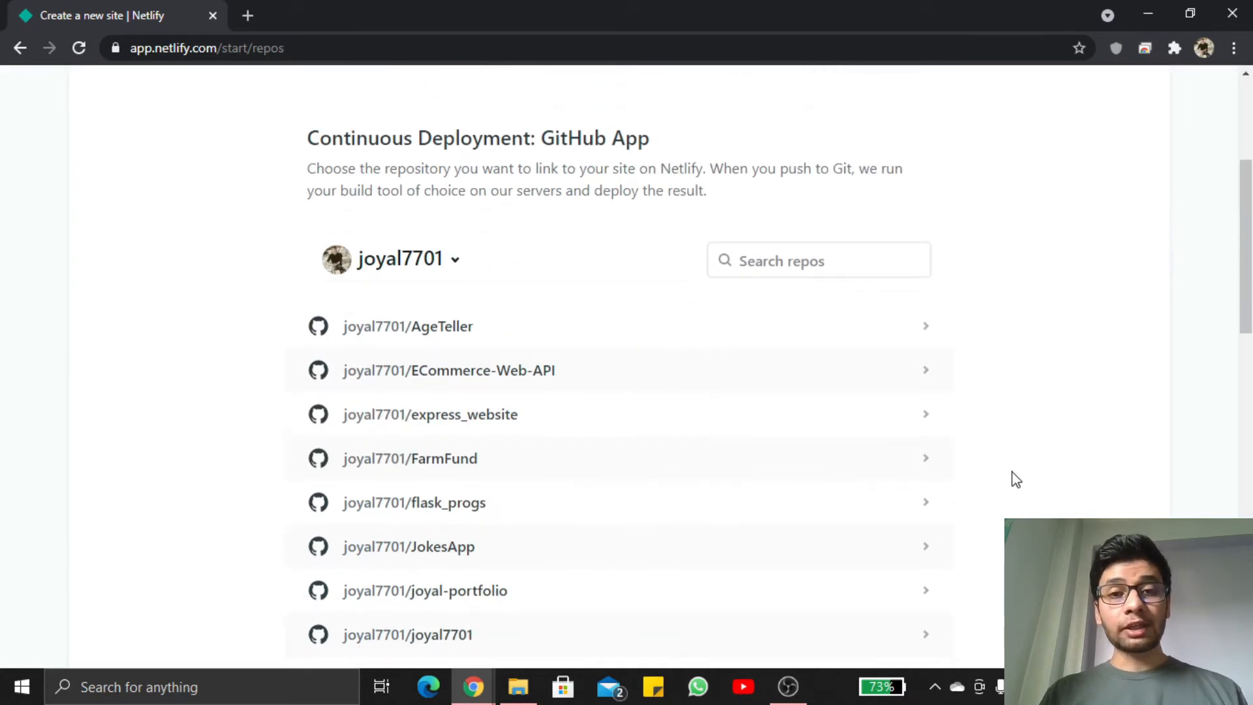
scroll(1016, 480, down, 2)
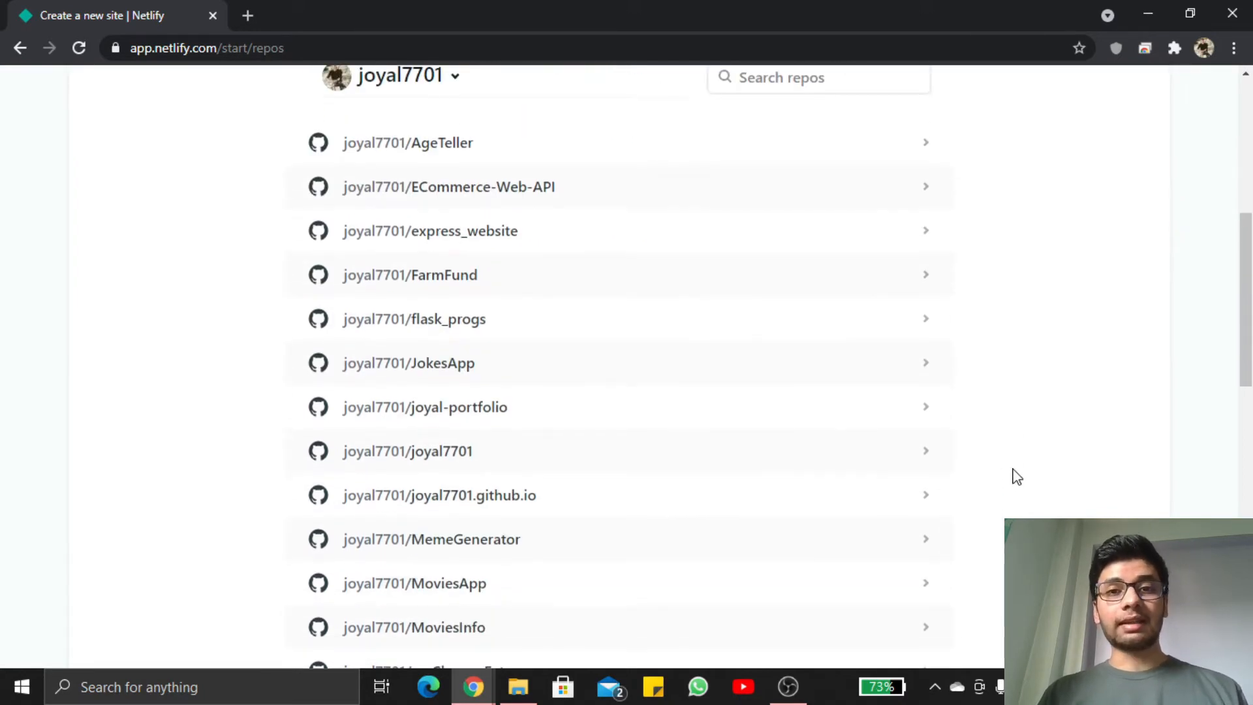
scroll(1016, 476, down, 3)
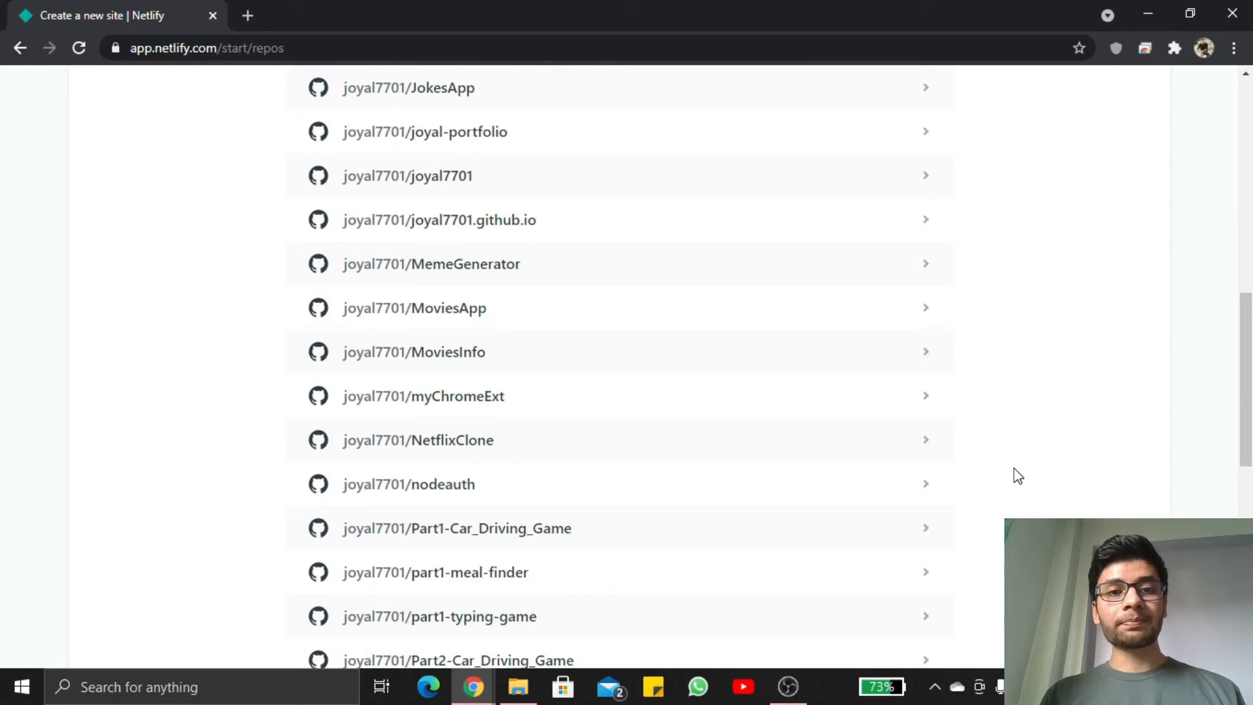
scroll(1018, 475, down, 3)
scroll(1018, 475, down, 5)
scroll(1018, 475, up, 15)
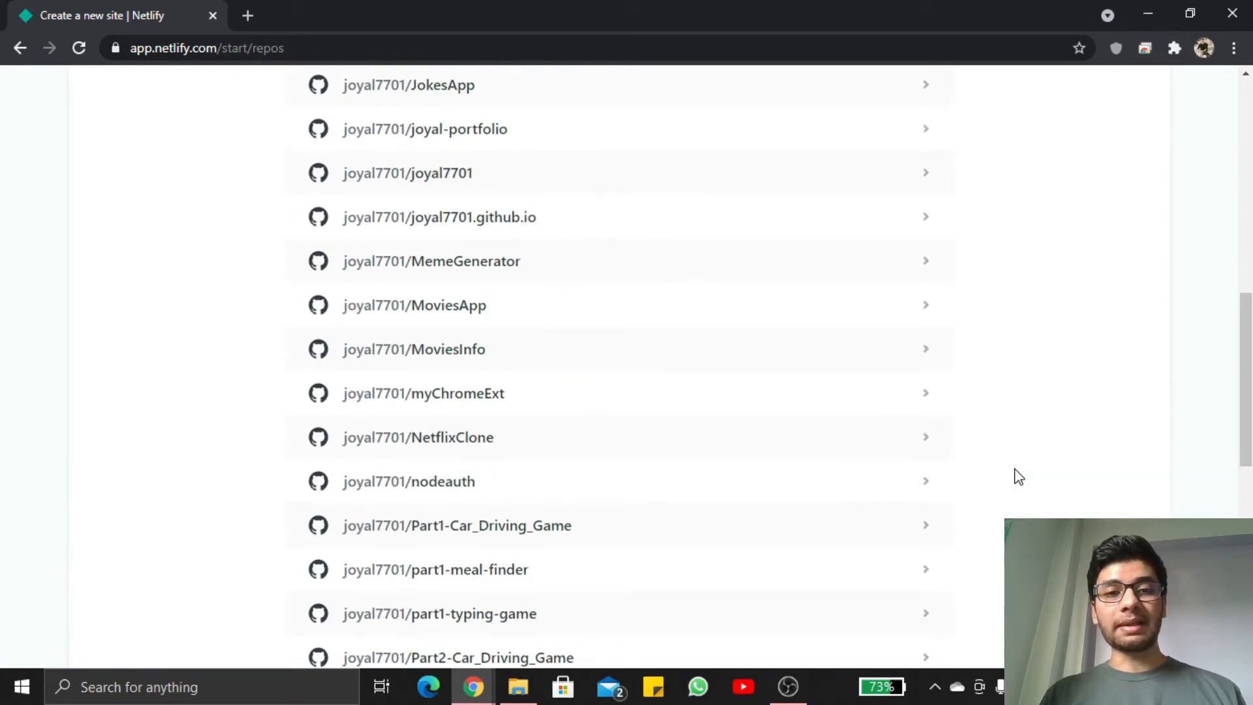
scroll(1018, 476, up, 4)
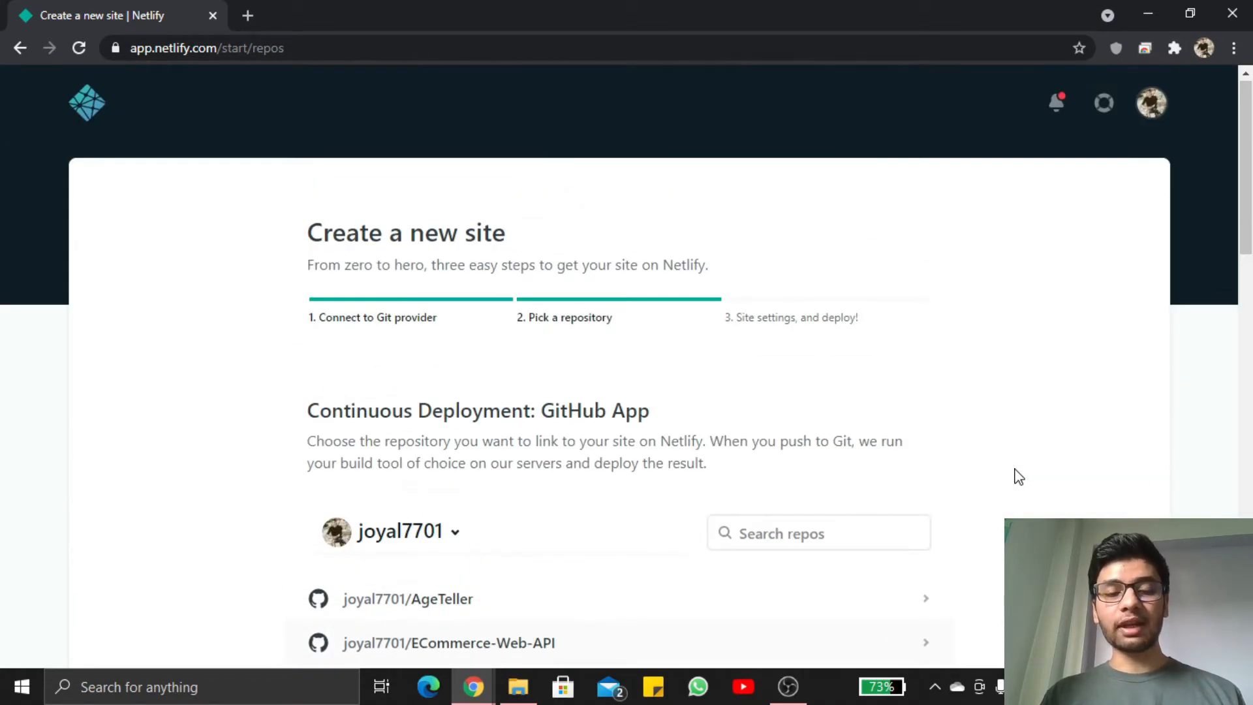
Open GitHub in a new tab and create a new repository named demo
click(248, 15)
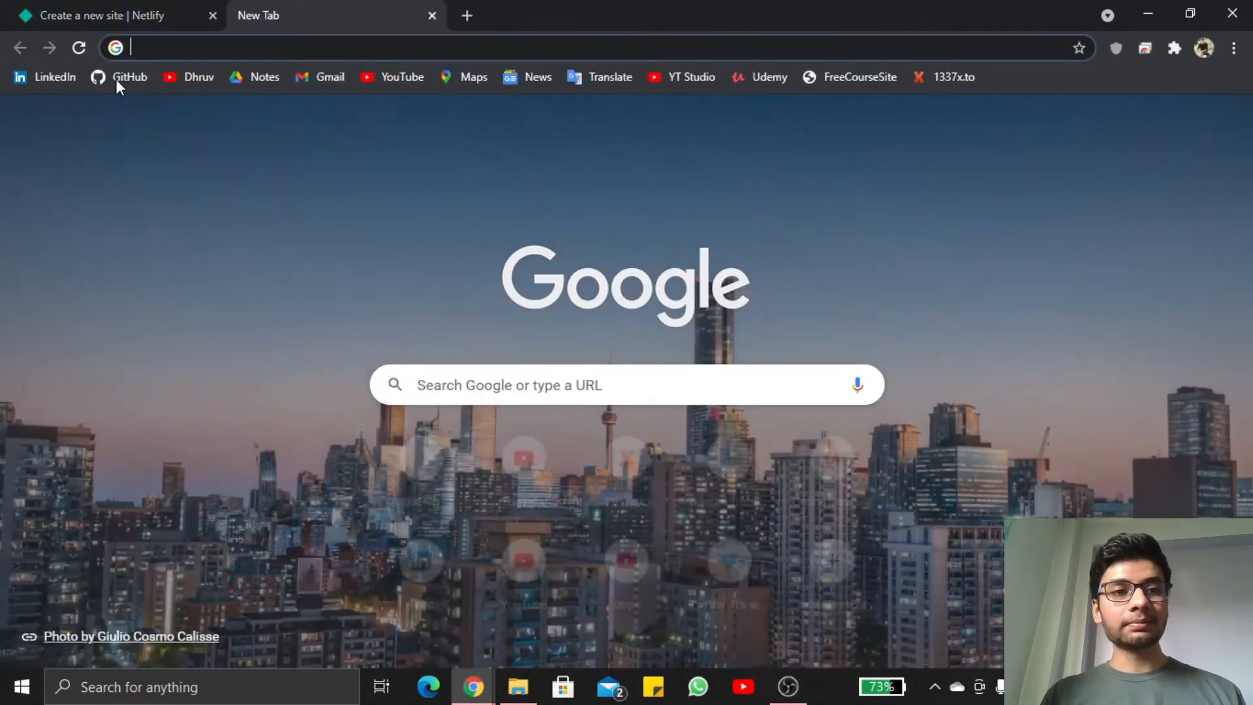
click(116, 79)
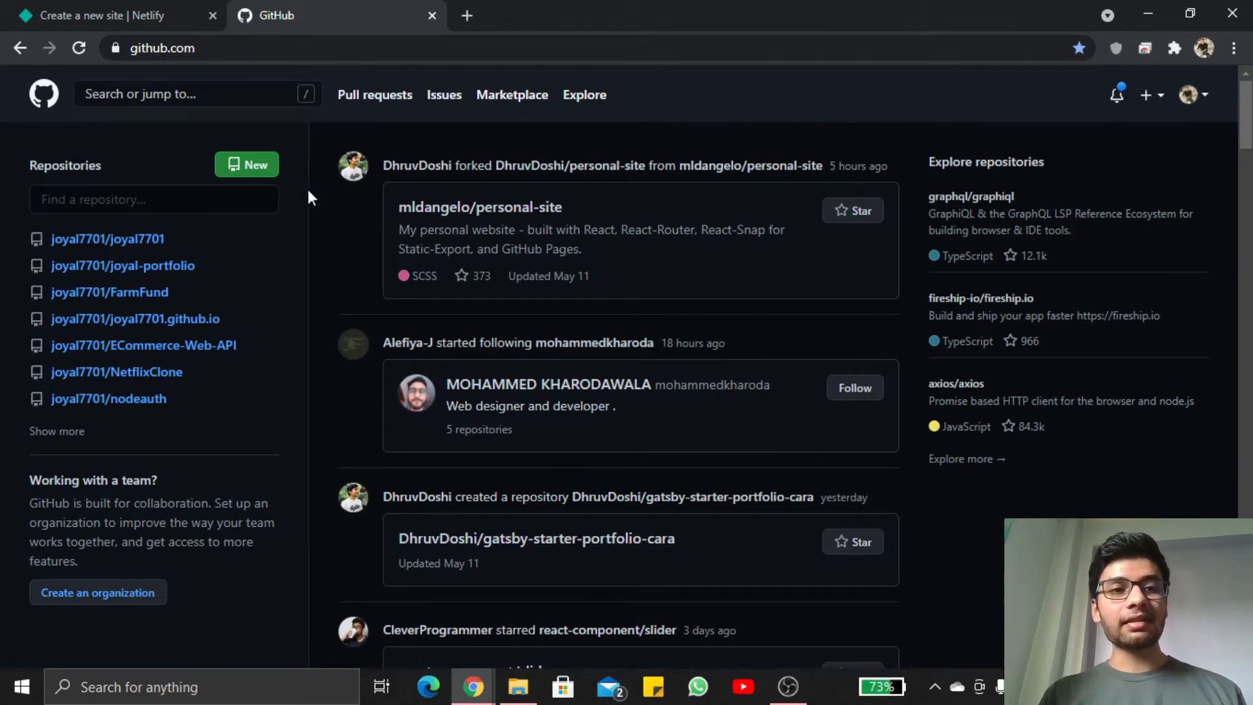
click(259, 169)
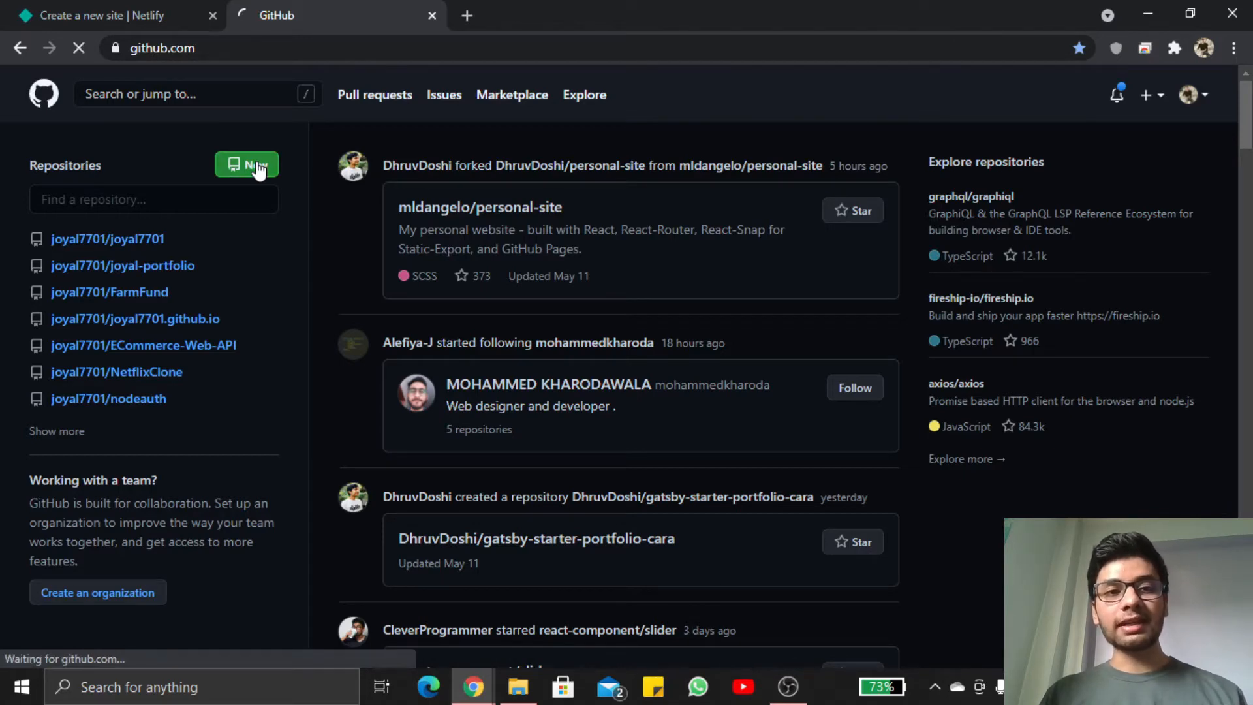
click(551, 307)
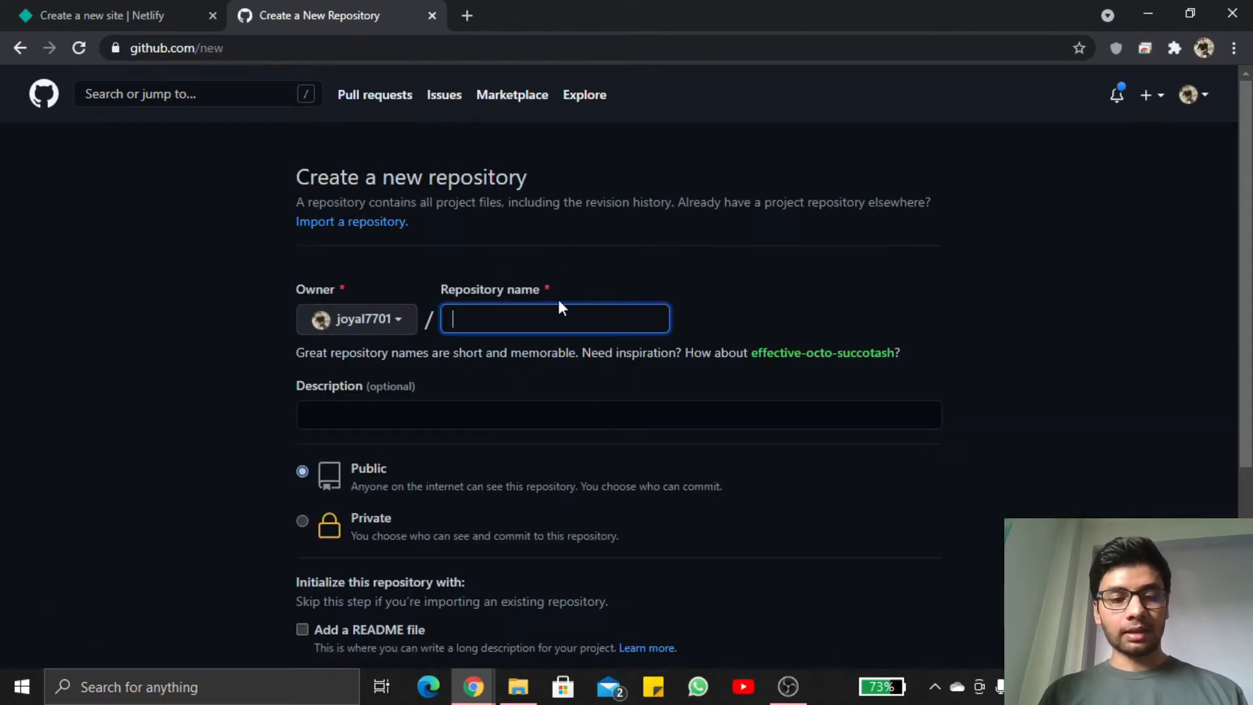
text(demo)
scroll(811, 274, down, 4)
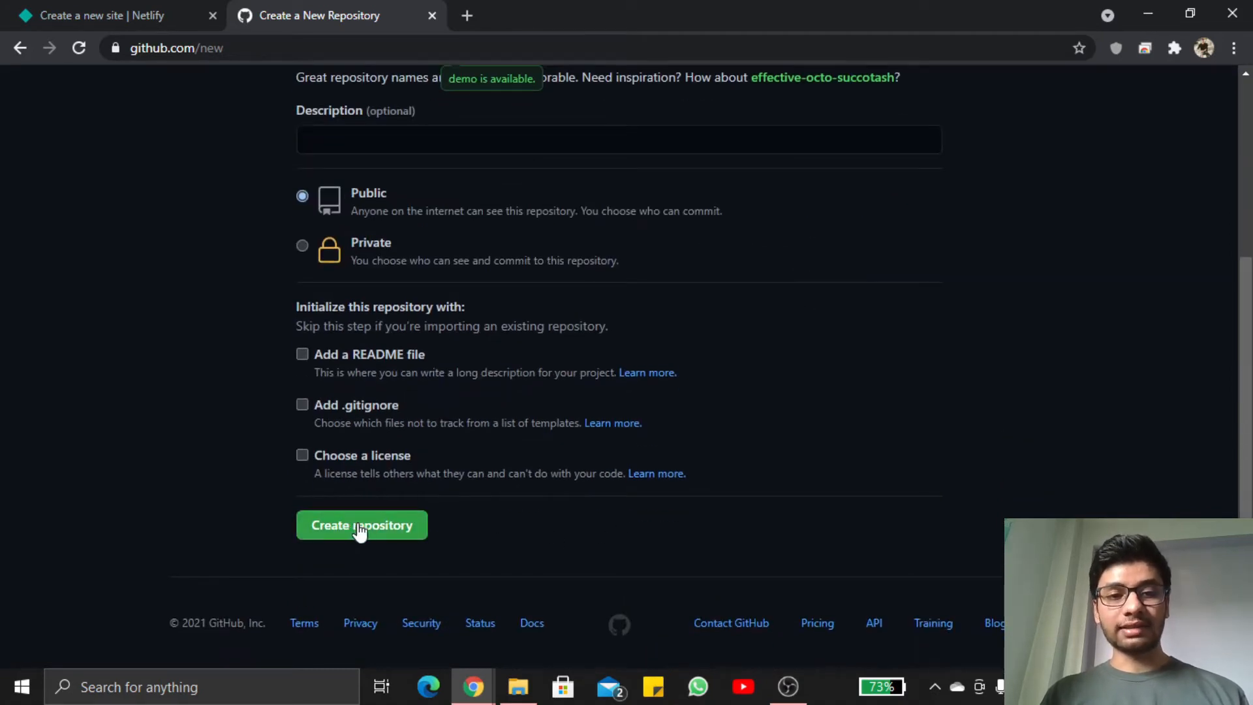
click(369, 529)
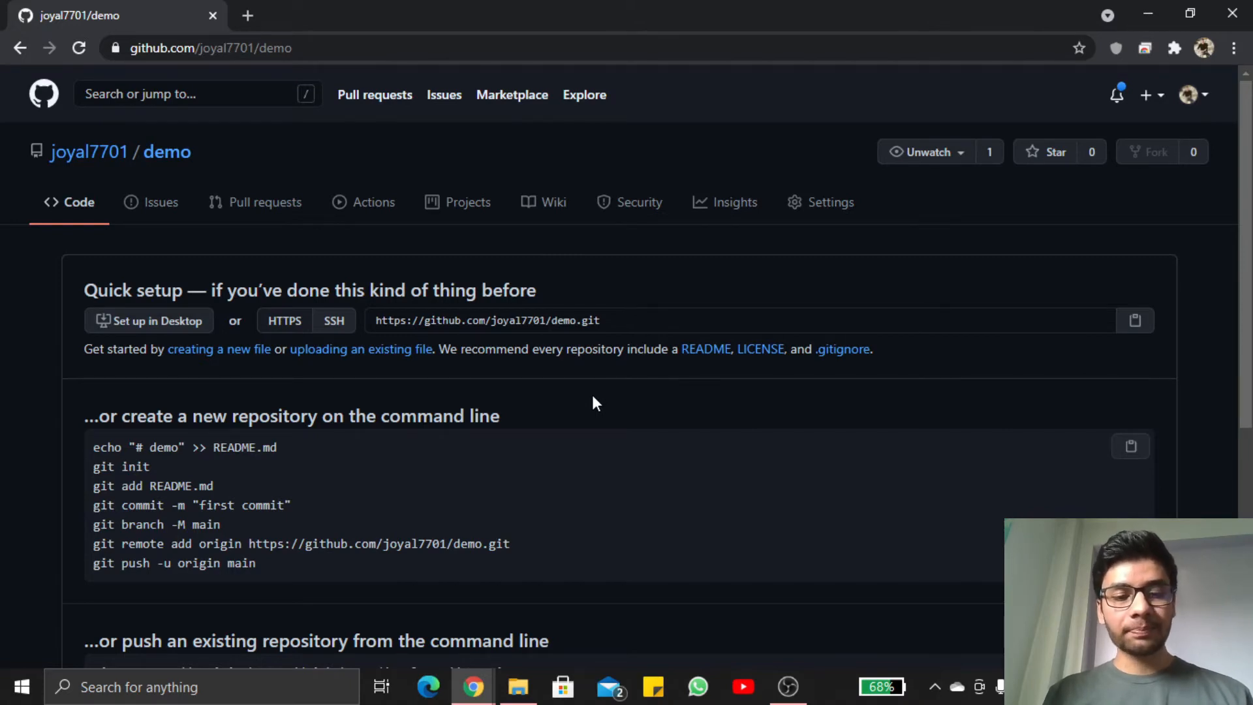
Return to the Typing-Game folder and open a maximized Command Prompt at that location
key(super+d)
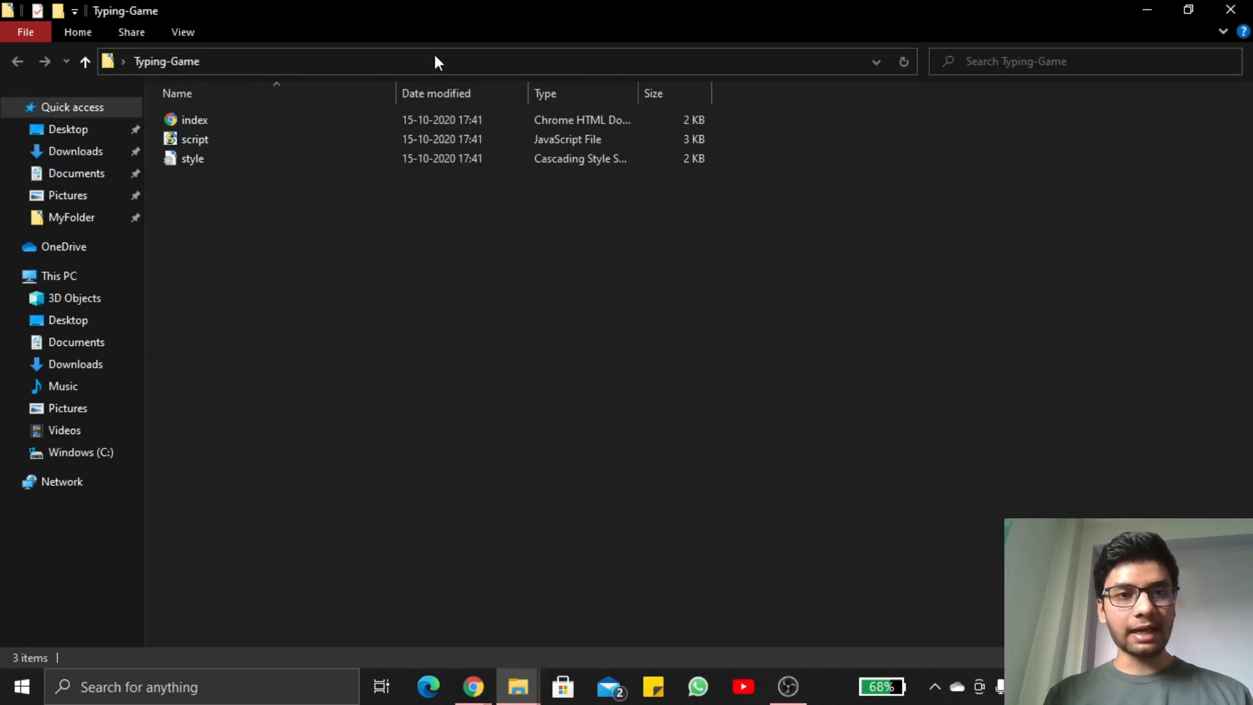
click(405, 68)
text(cmd)
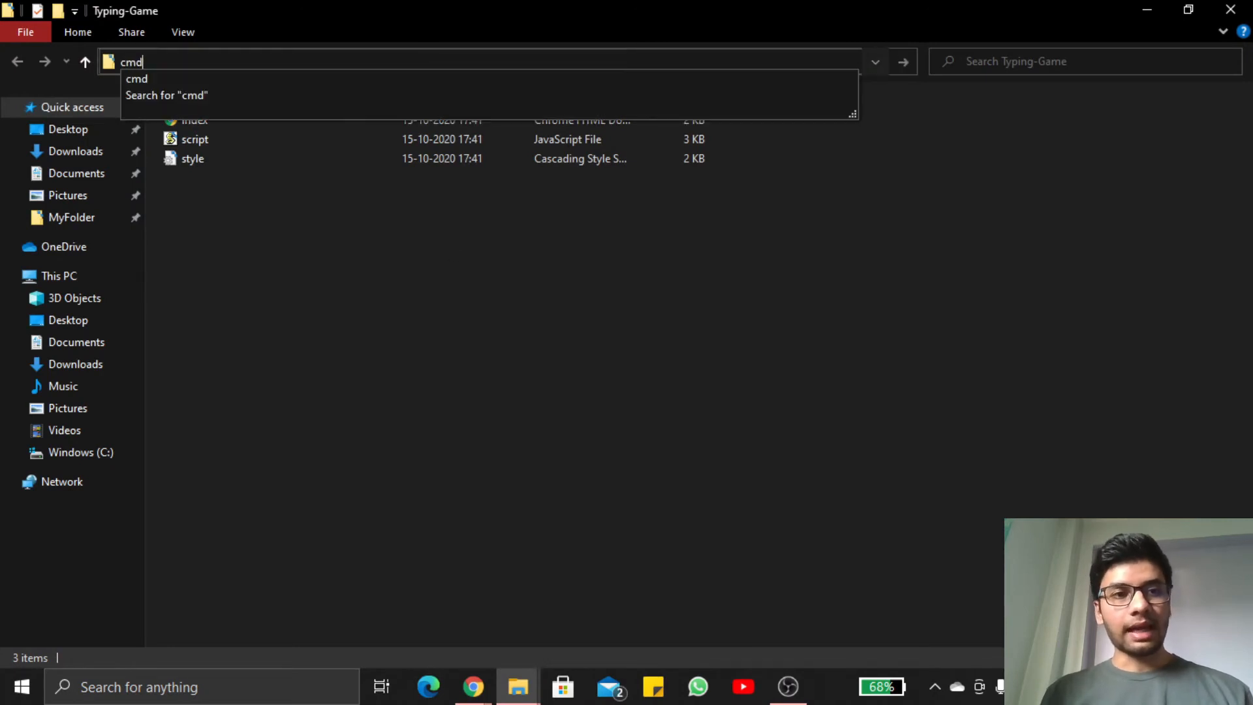
key(Return)
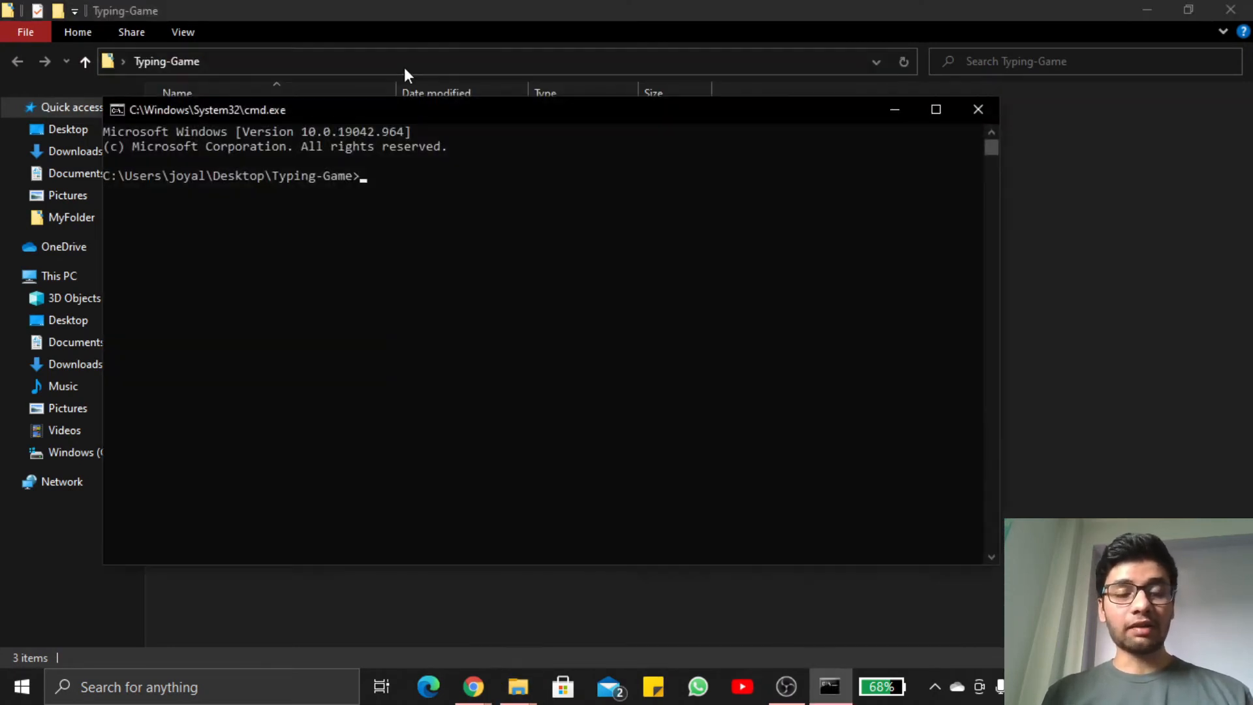
click(935, 110)
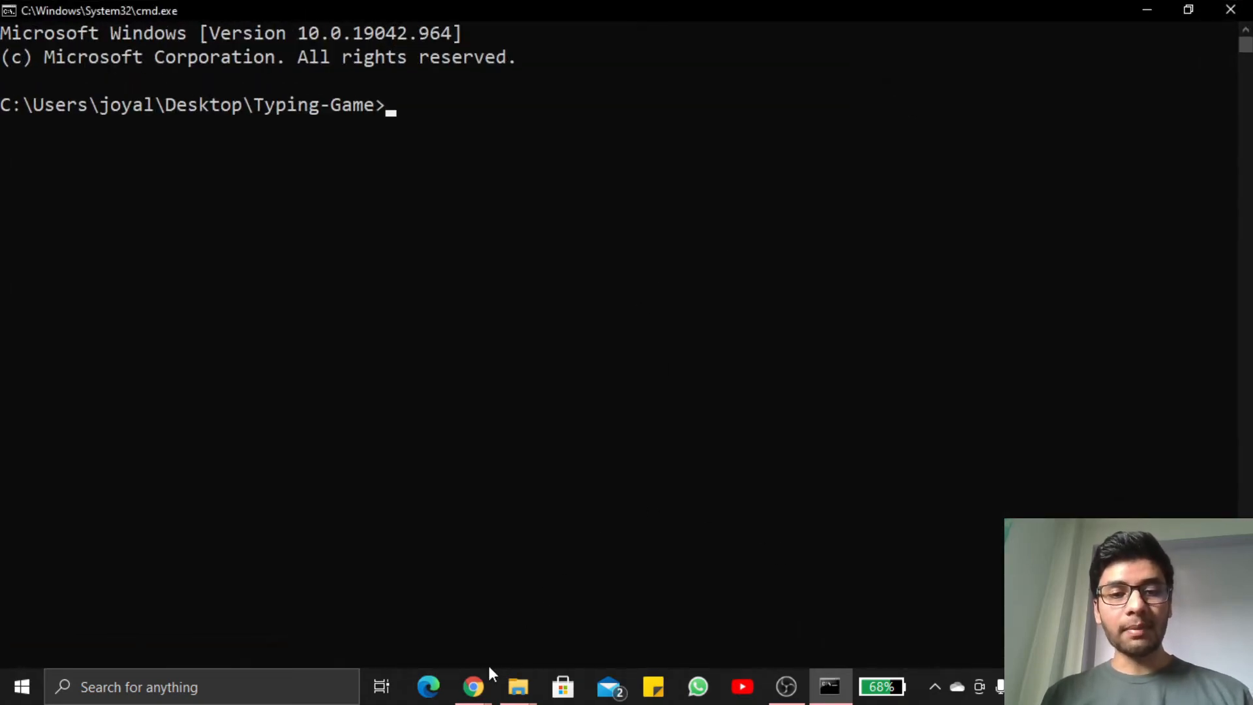
Copy the git init command from the demo repository's setup instructions and run it in the Command Prompt
click(475, 692)
click(514, 624)
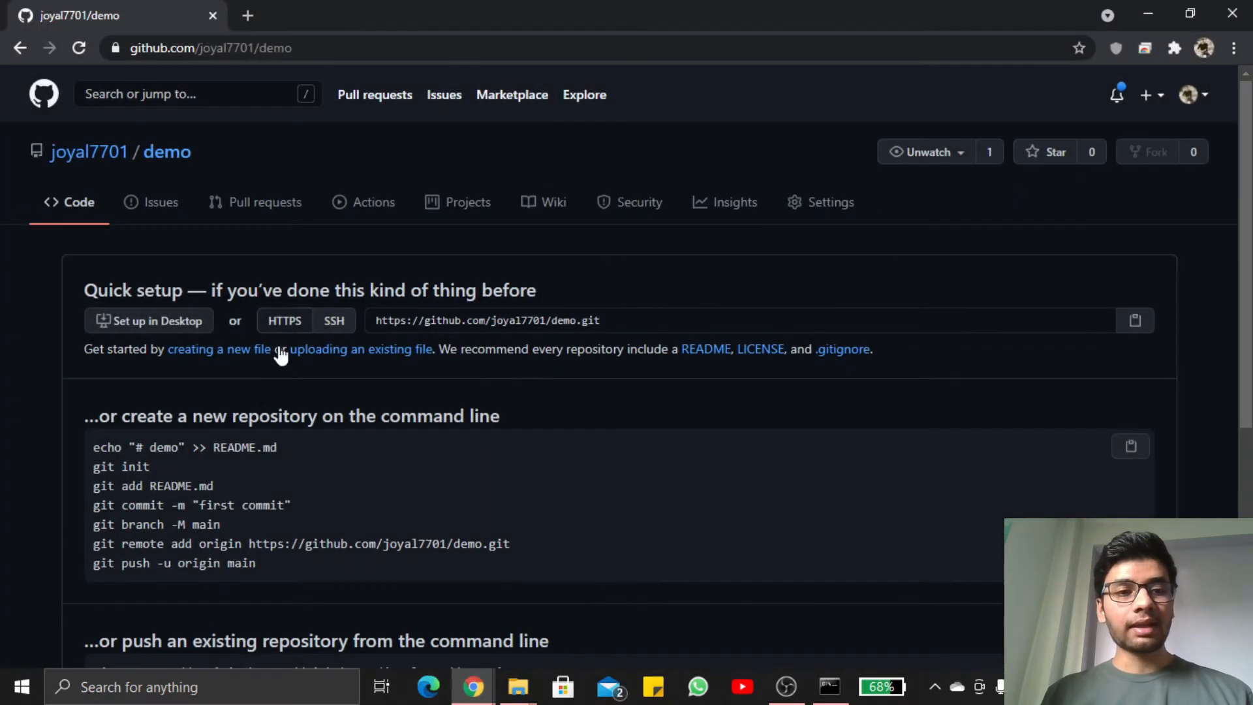
drag(167, 468, 96, 467)
key(ctrl+c)
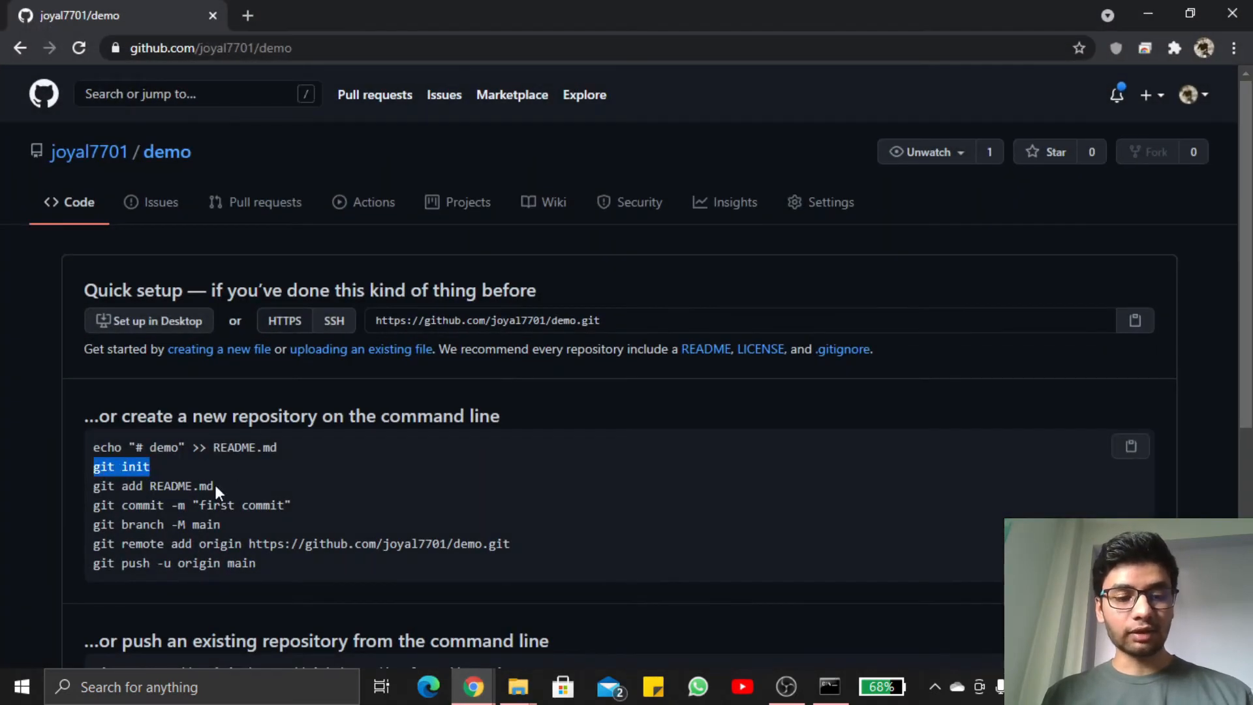
click(829, 687)
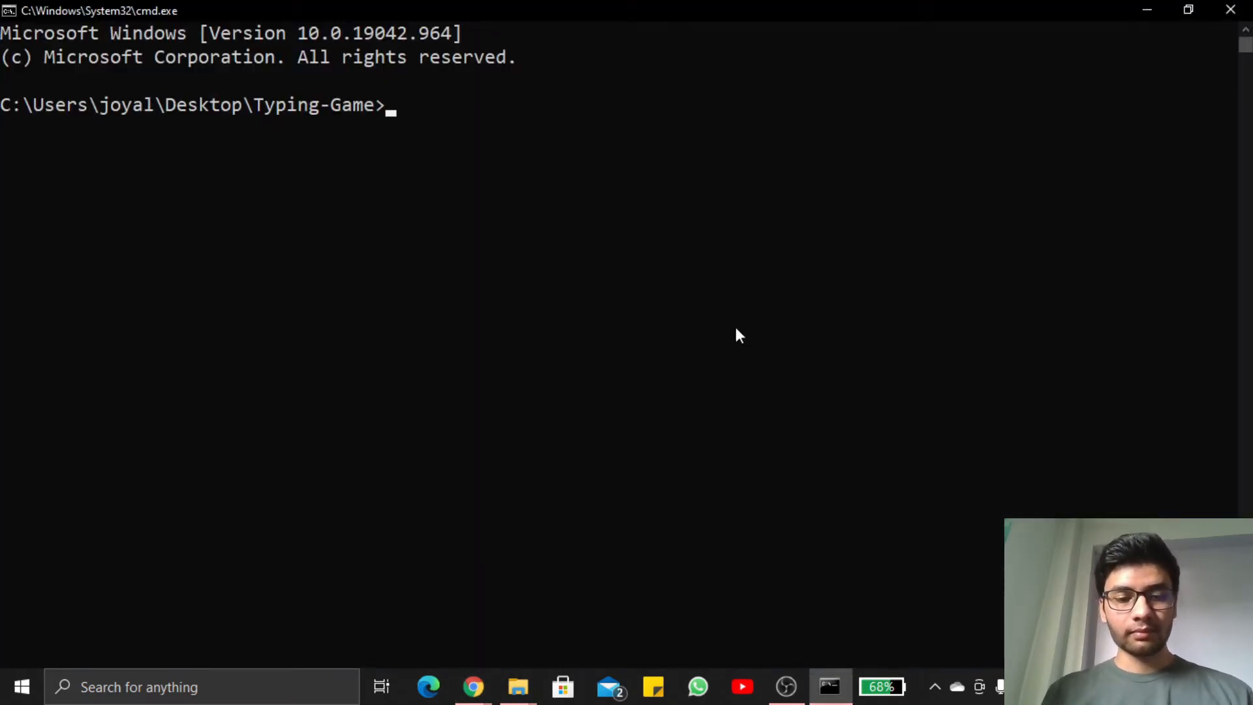
key(ctrl+v)
key(Return)
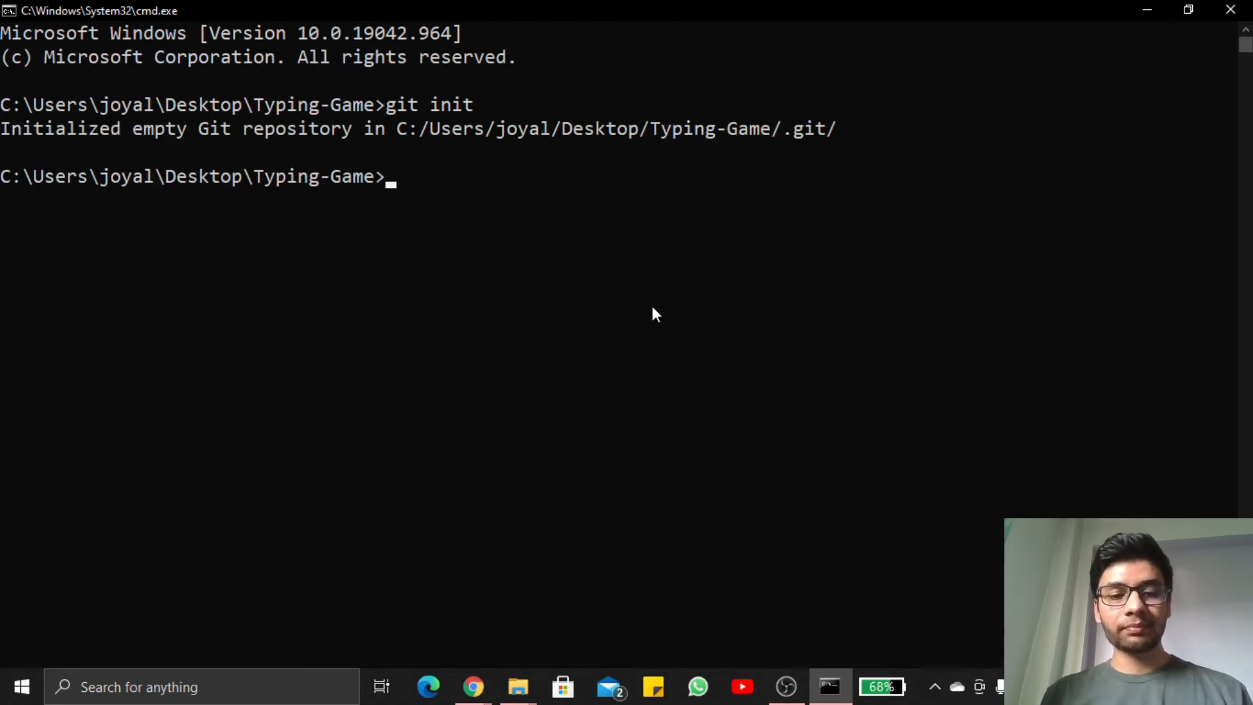
Stage all project files with git add
text(git add)
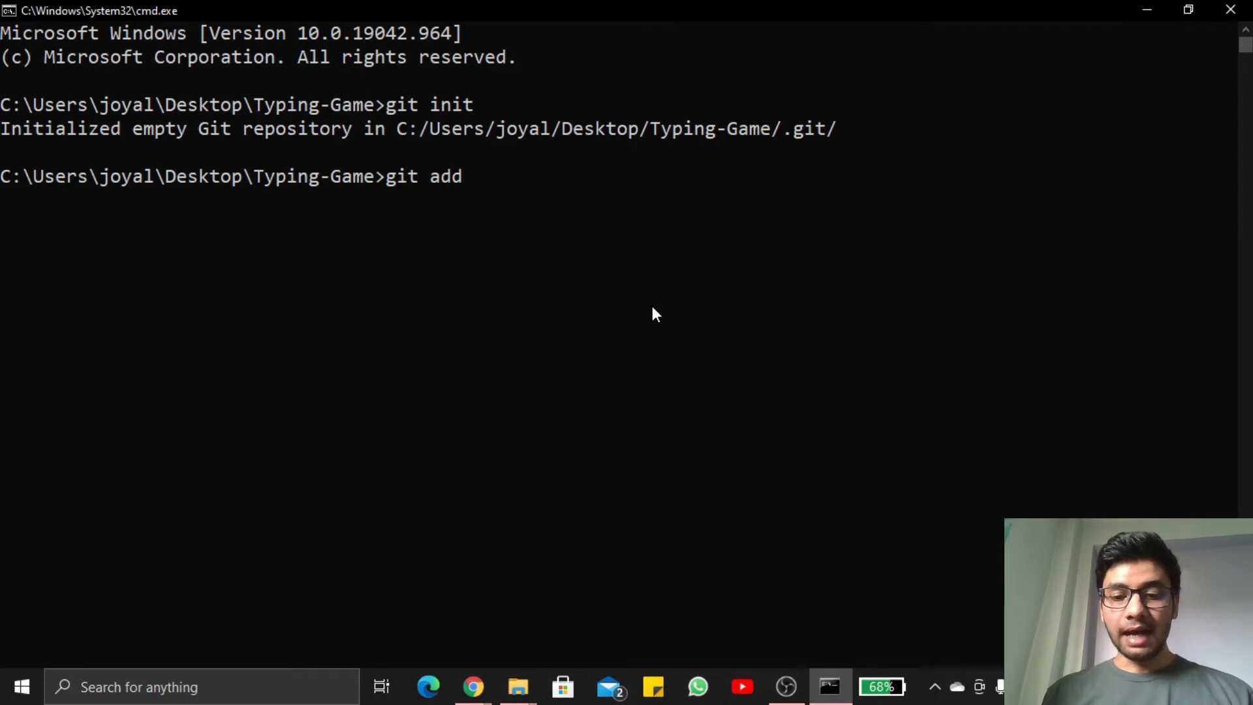
text( .)
key(Return)
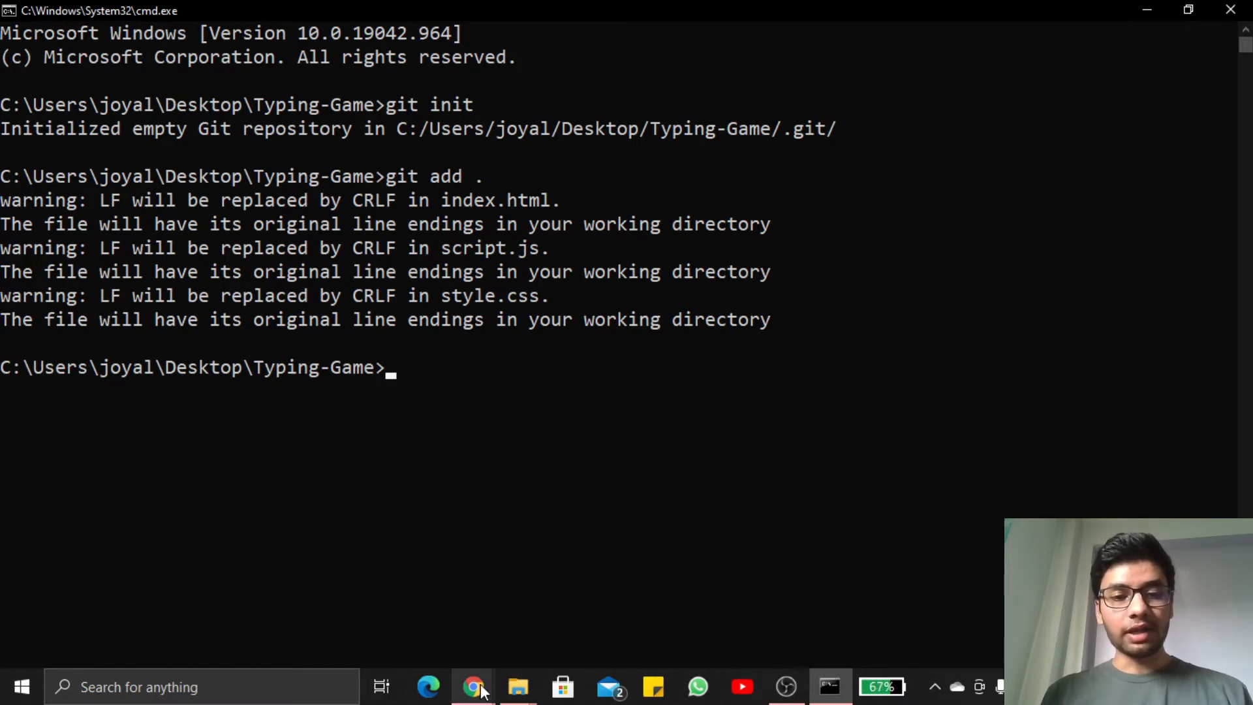
Try to commit the staged files by copying git commit -m "first commit" from GitHub's setup instructions into the Command Prompt
mouse_move(473, 685)
click(575, 618)
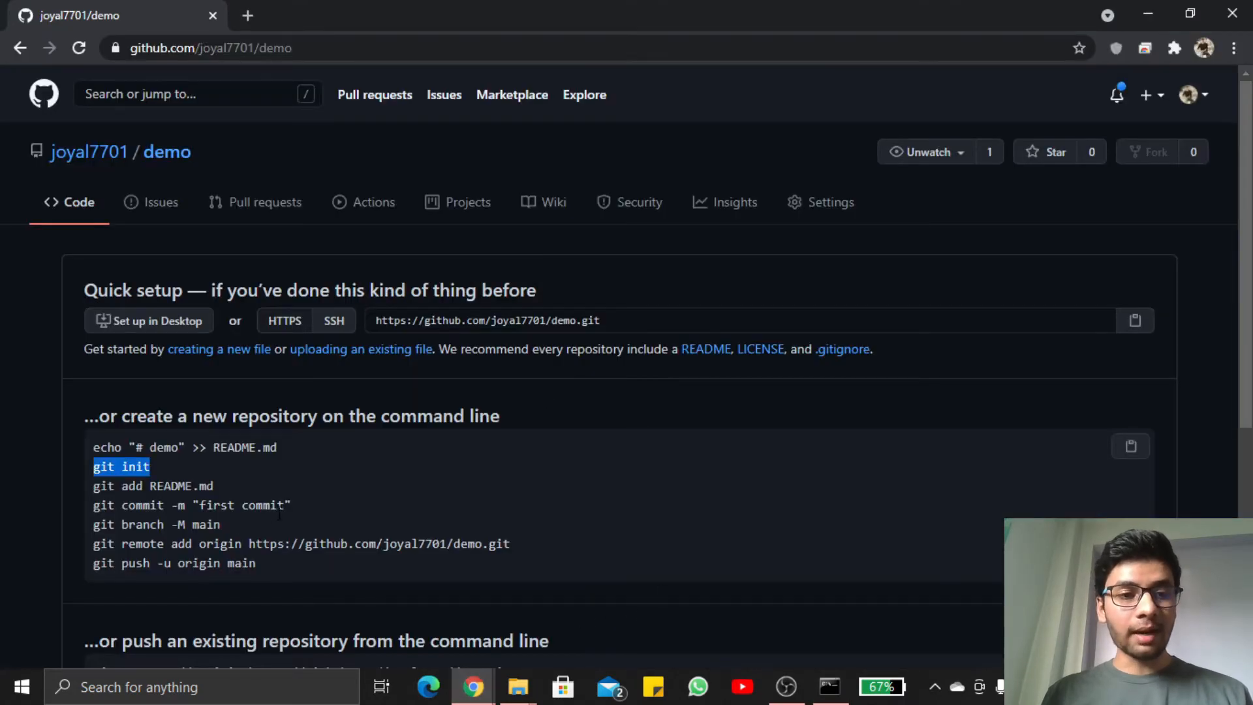
drag(300, 508, 93, 515)
key(ctrl+c)
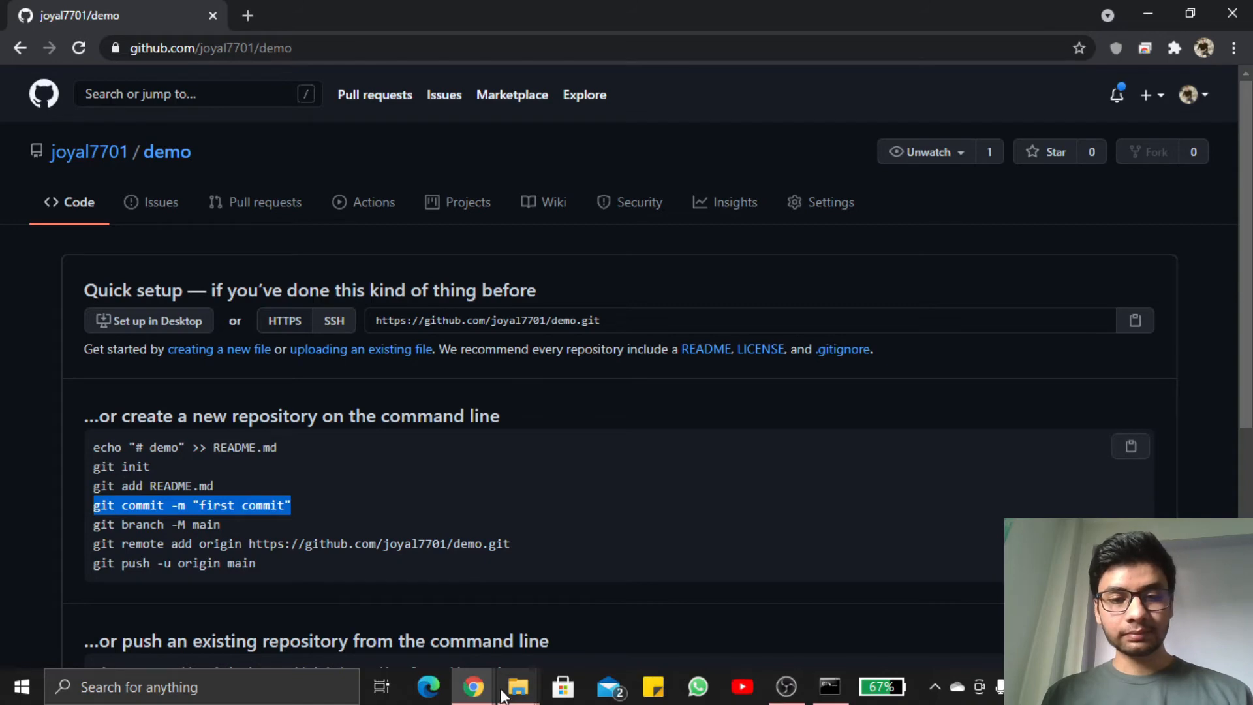
click(829, 687)
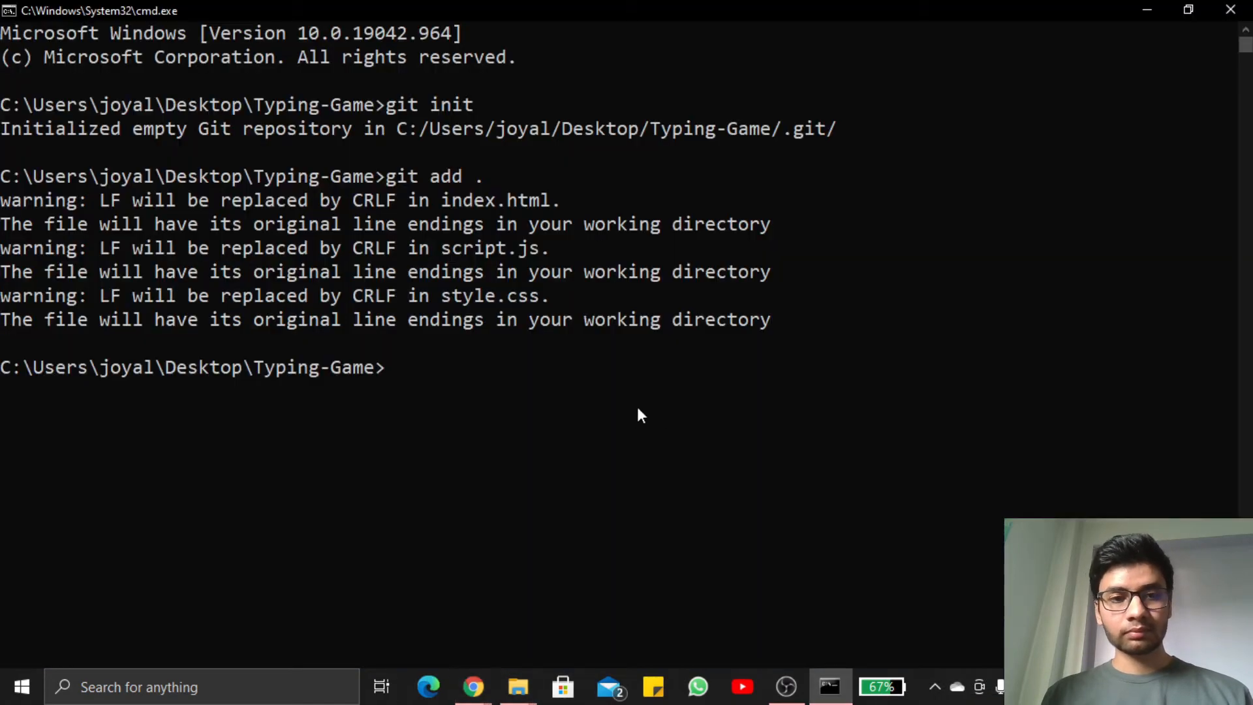
key(ctrl+v)
key(Return)
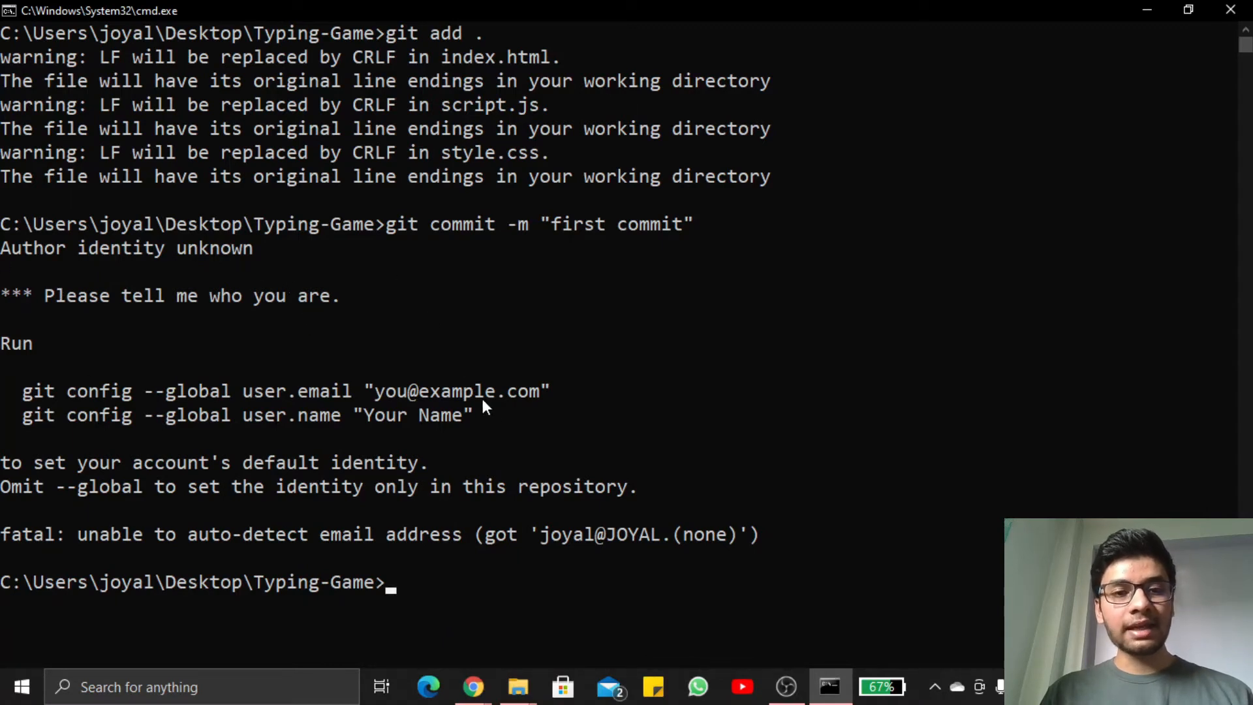
Set Git's global user.email with git config --global user.email, replacing the placeholder with the account's e-mail address
drag(544, 392, 22, 395)
key(super+c)
right_click(22, 396)
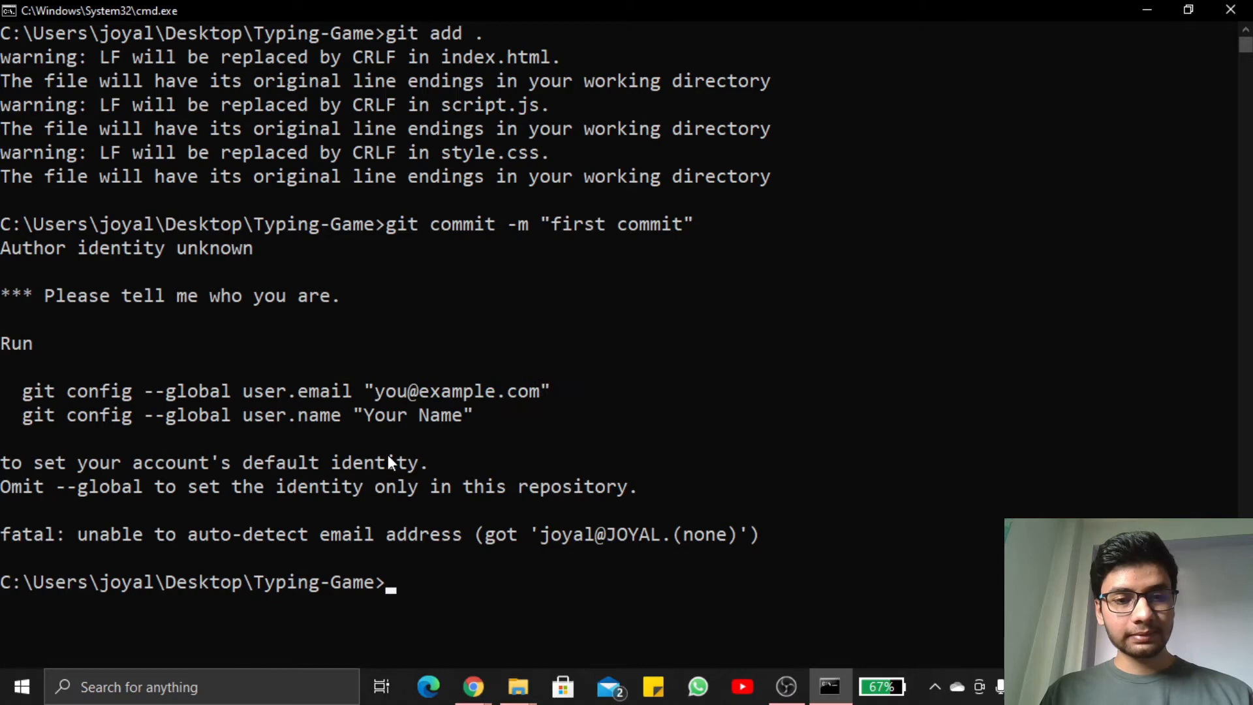
right_click(449, 586)
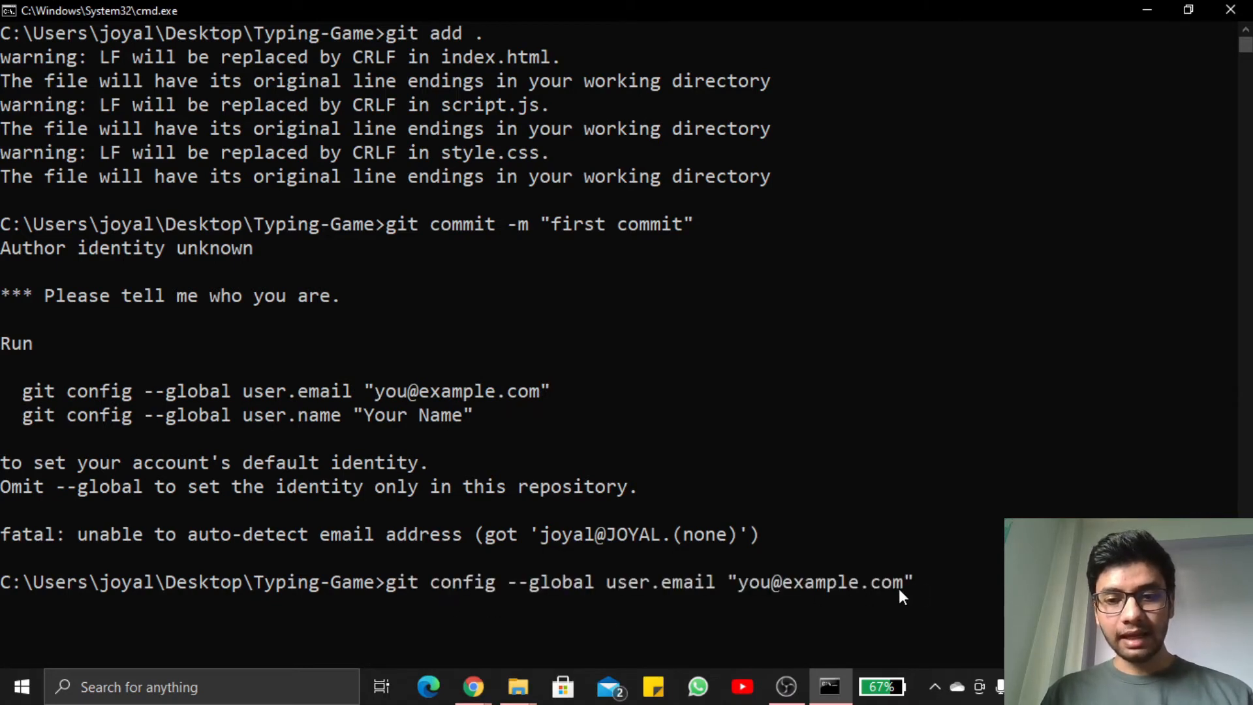
click(862, 589)
key(BackSpace)
key(BackSpace)
key(BackSpace)
key(BackSpace)
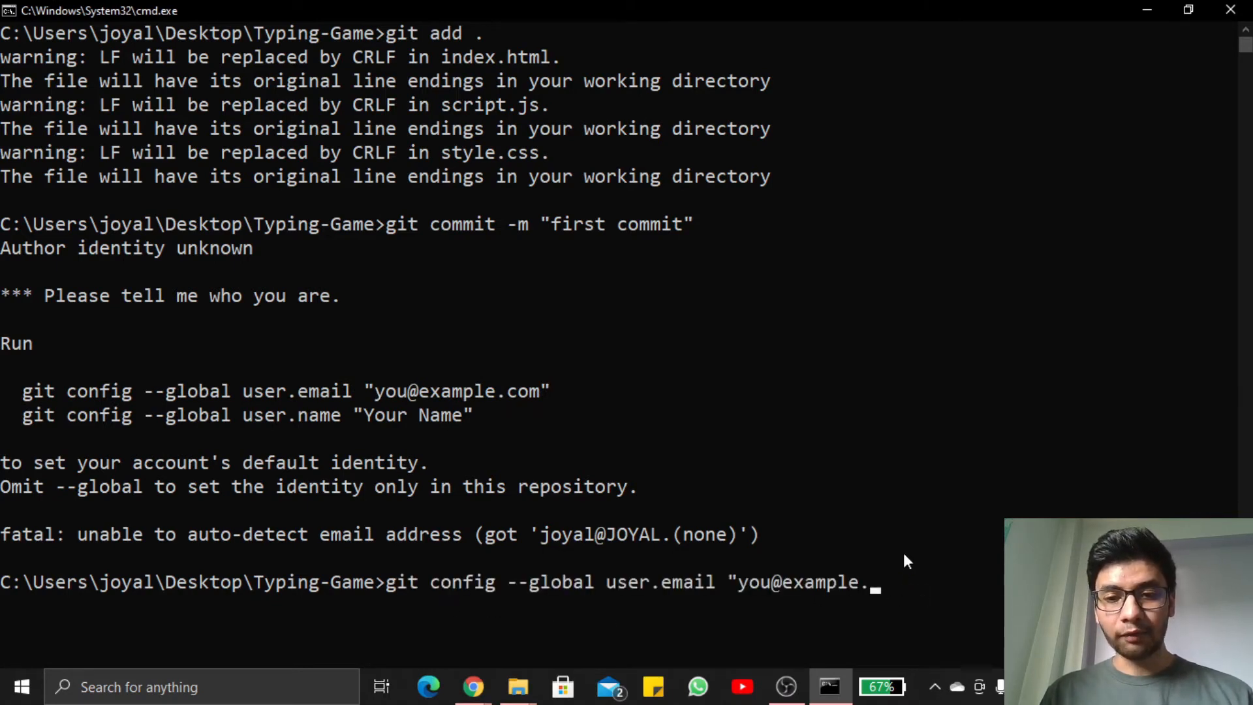
key(BackSpace)
key(BackSpace)
key(BackSpace)
key(BackSpace)
key(BackSpace)
key(BackSpace)
key(BackSpace)
key(BackSpace)
key(BackSpace)
key(BackSpace)
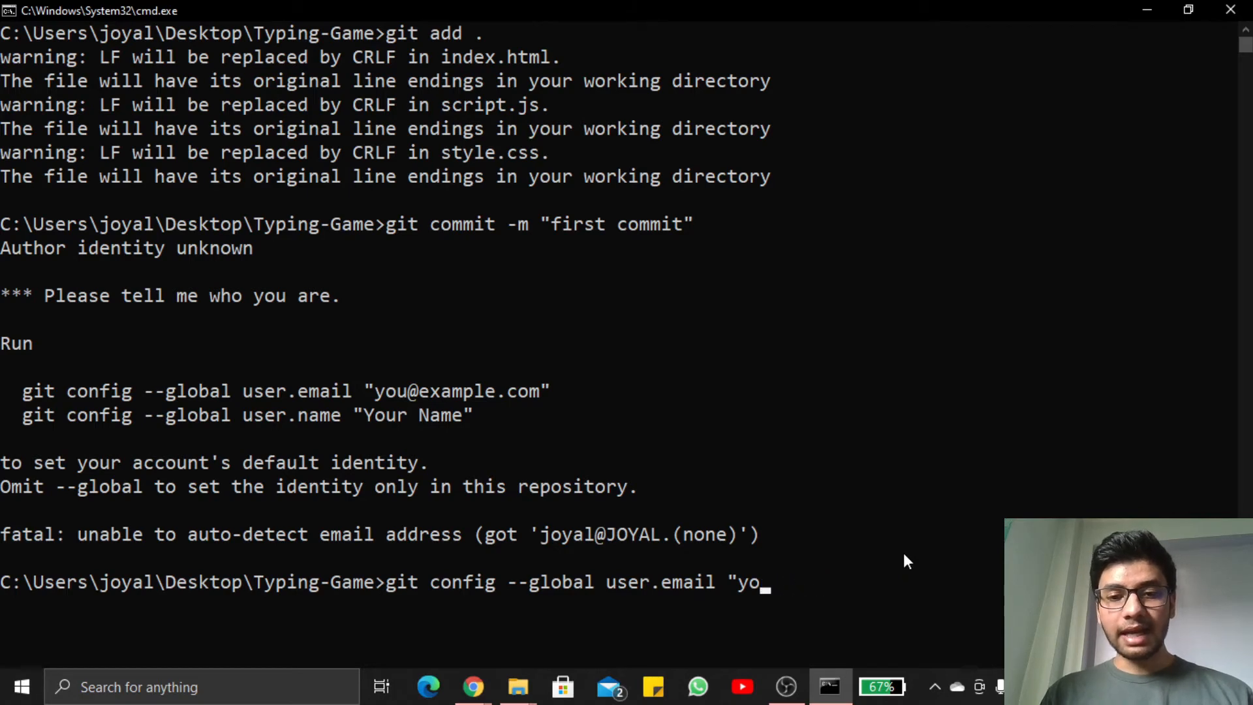
key(BackSpace)
key(BackSpace)
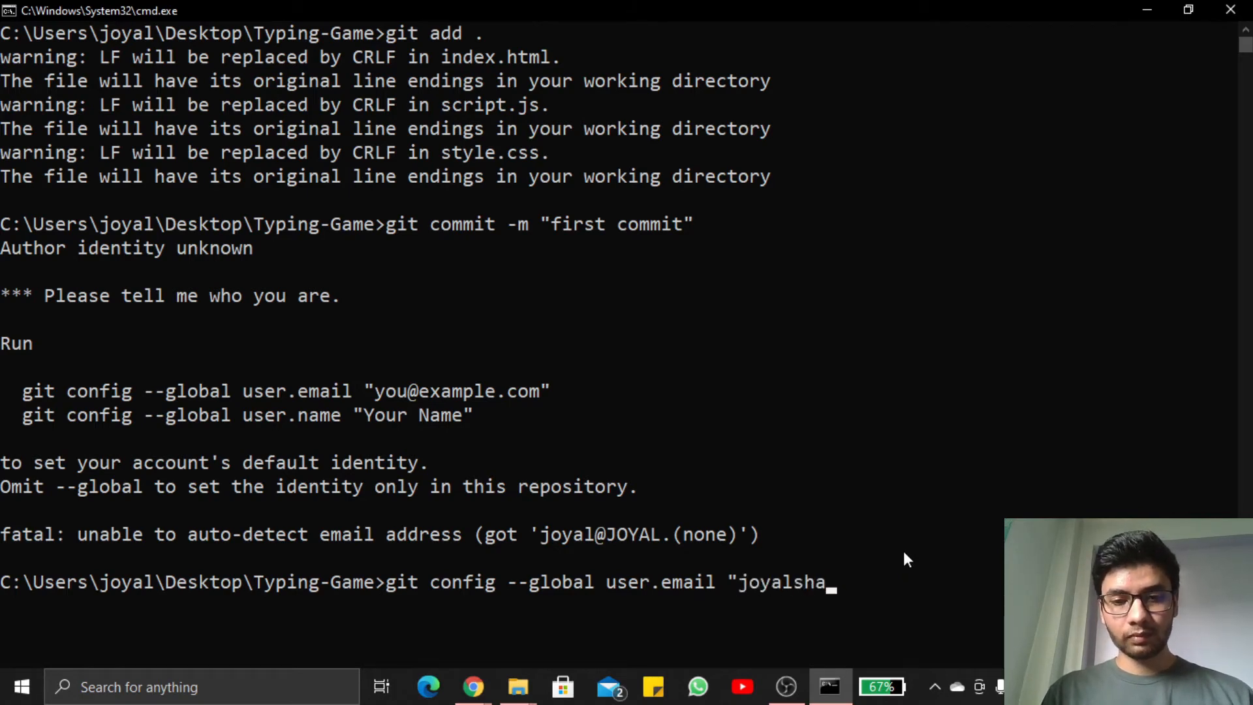
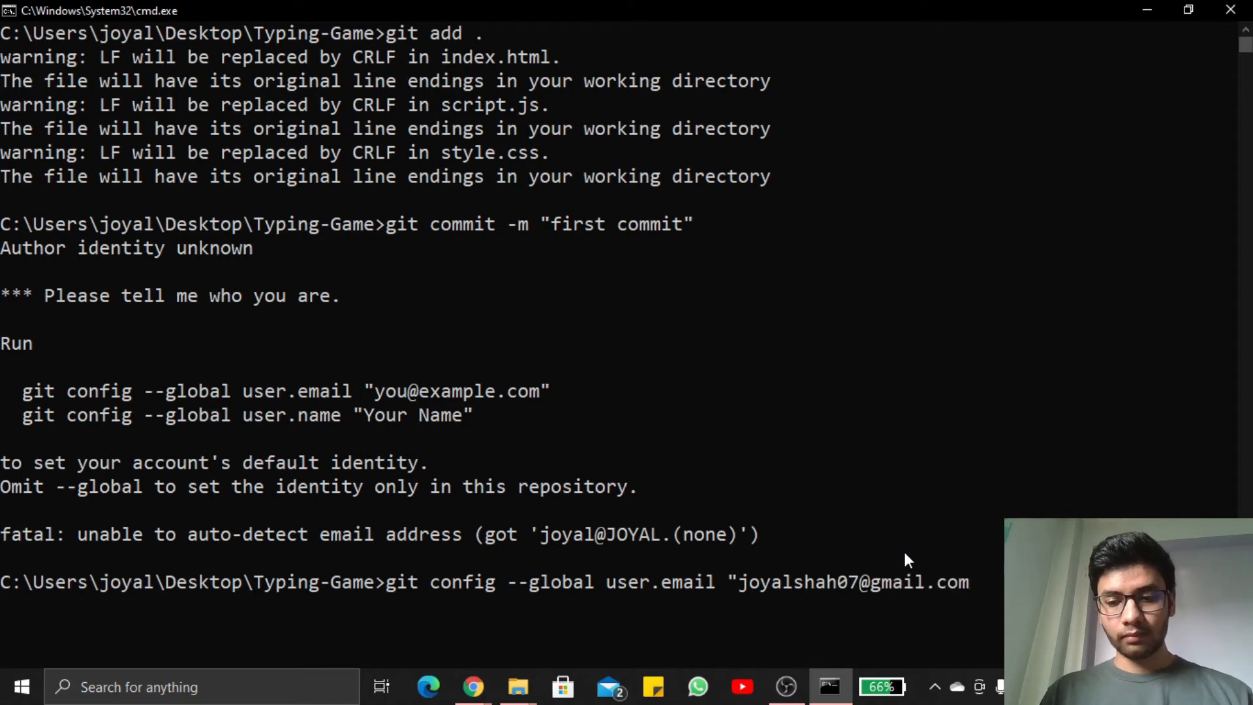
text(")
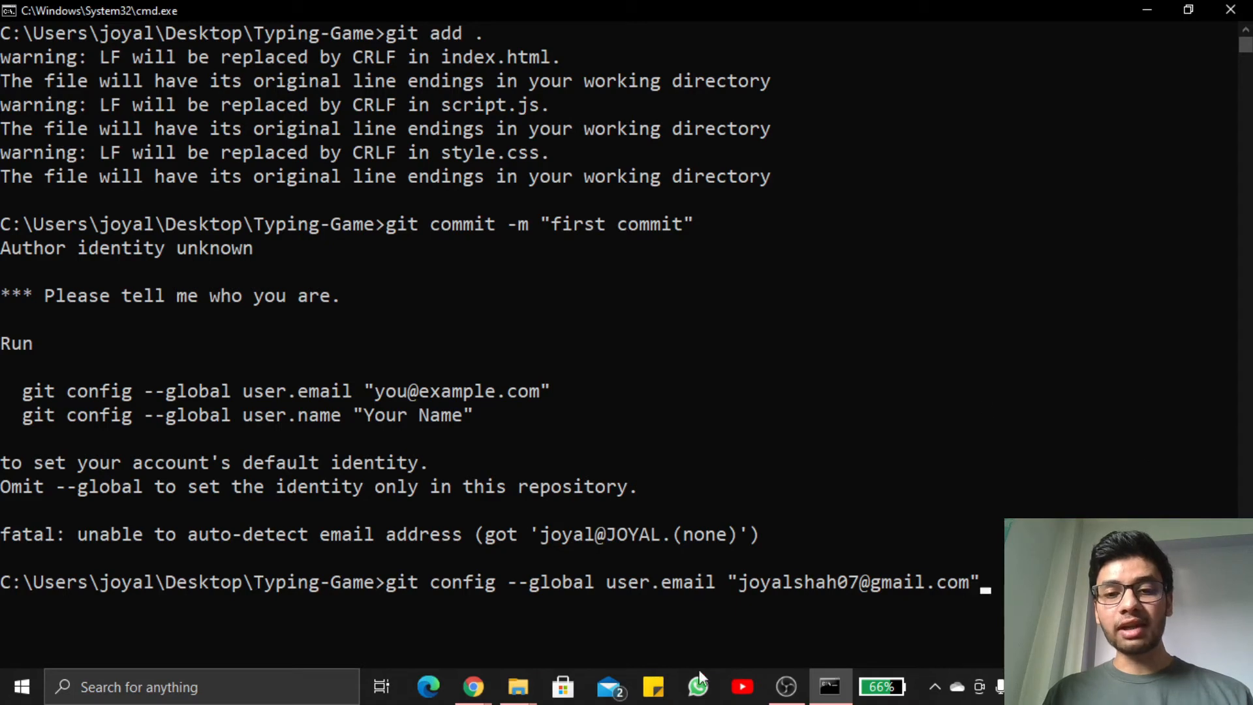
key(Return)
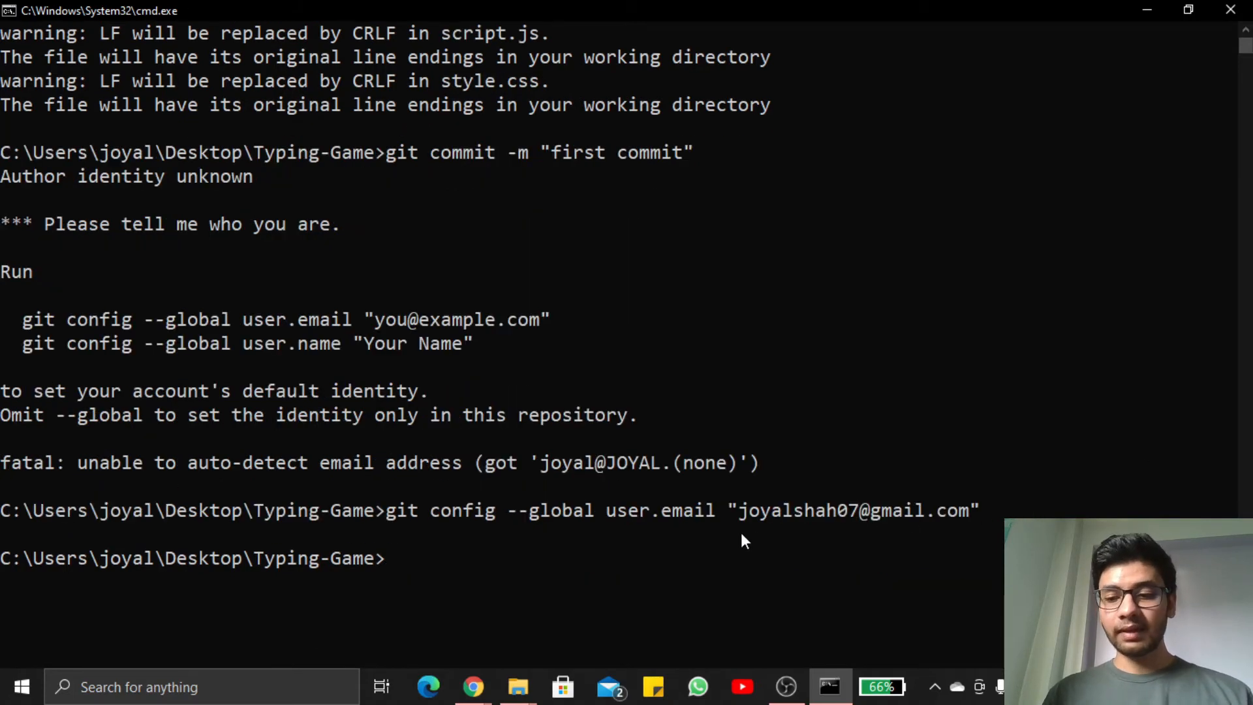
Rerun git commit -m "first commit" to commit the staged files
key(Up)
key(Up)
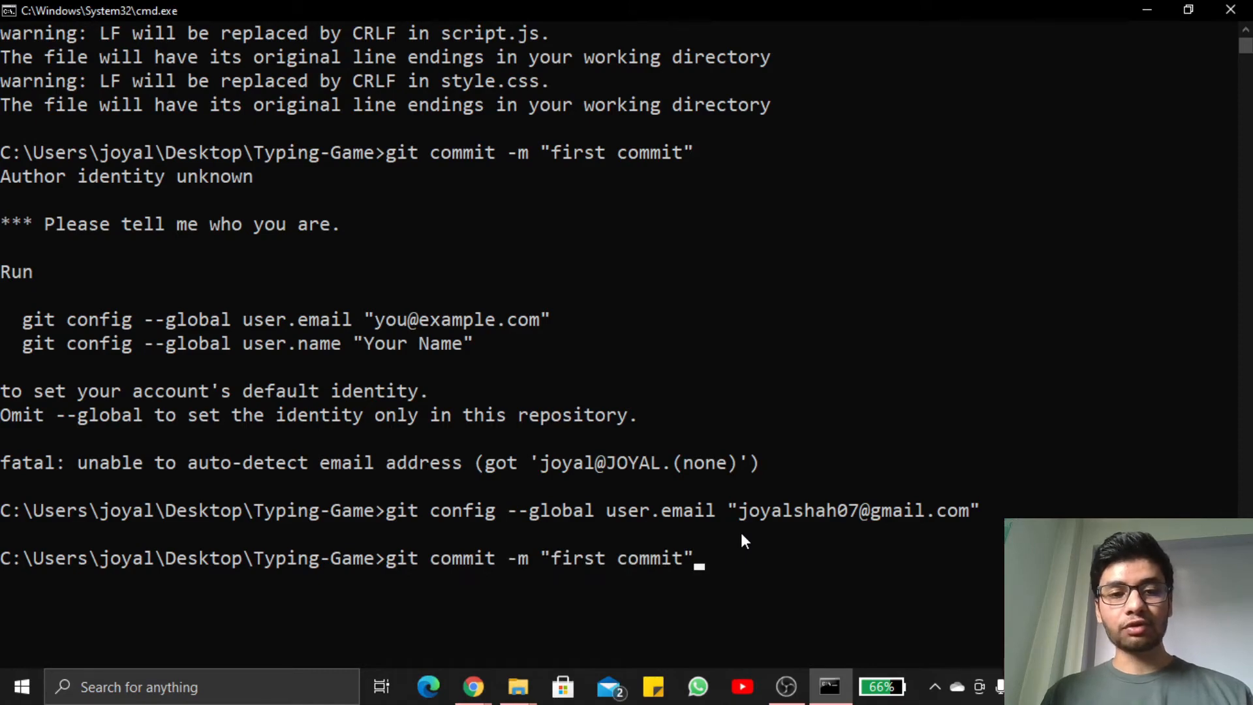
key(Return)
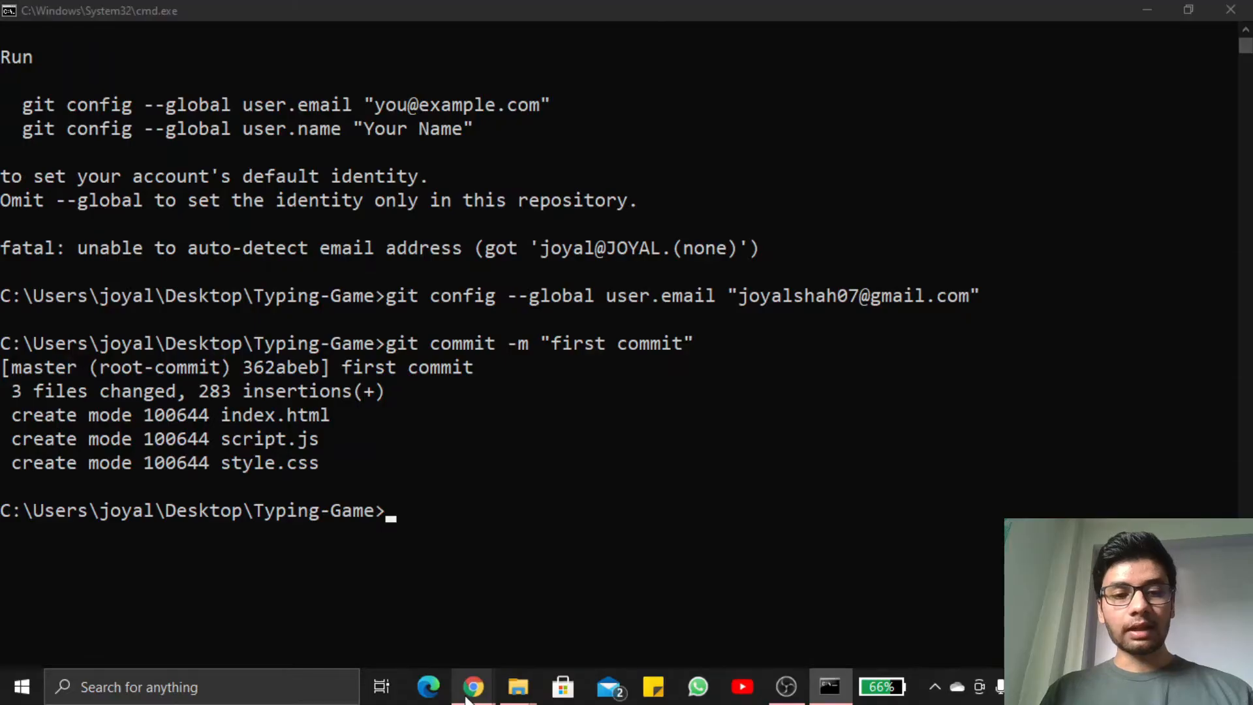
Copy the git branch -M main, git remote add origin and git push -u origin main commands from GitHub and run them in Command Prompt
click(473, 687)
click(551, 636)
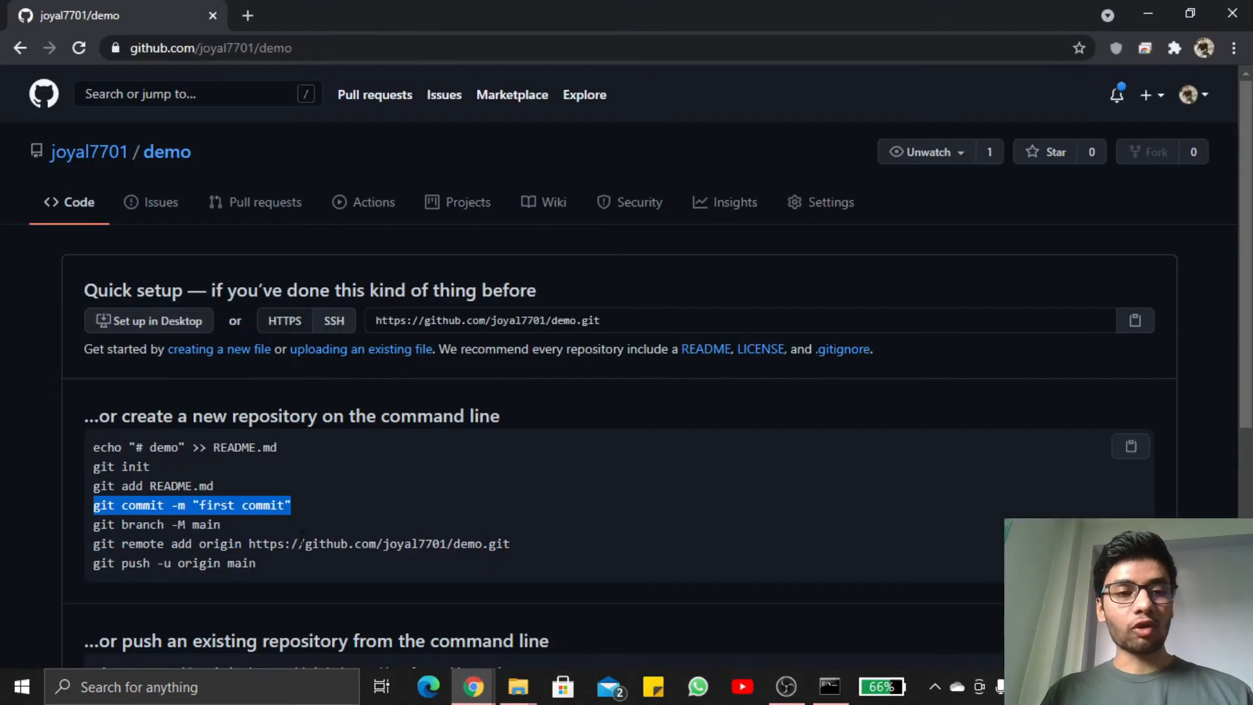
scroll(291, 488, down, 2)
drag(281, 388, 73, 356)
key(super+c)
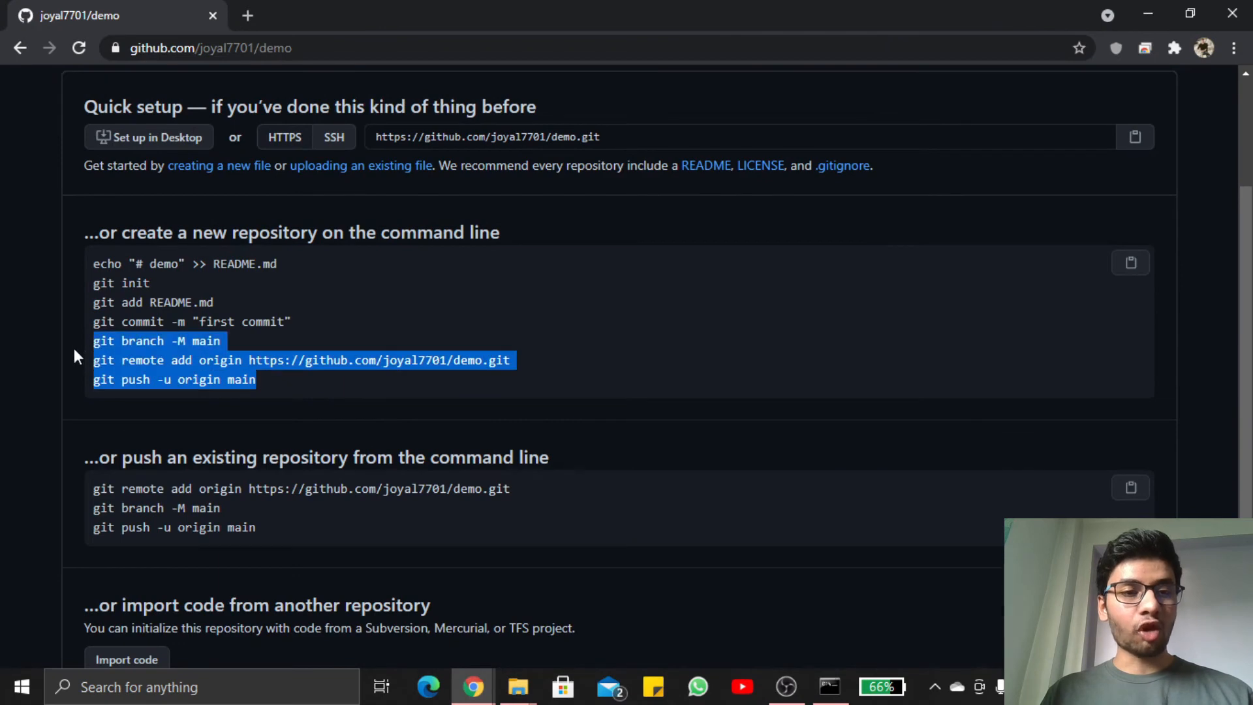
click(830, 687)
click(511, 509)
right_click(512, 510)
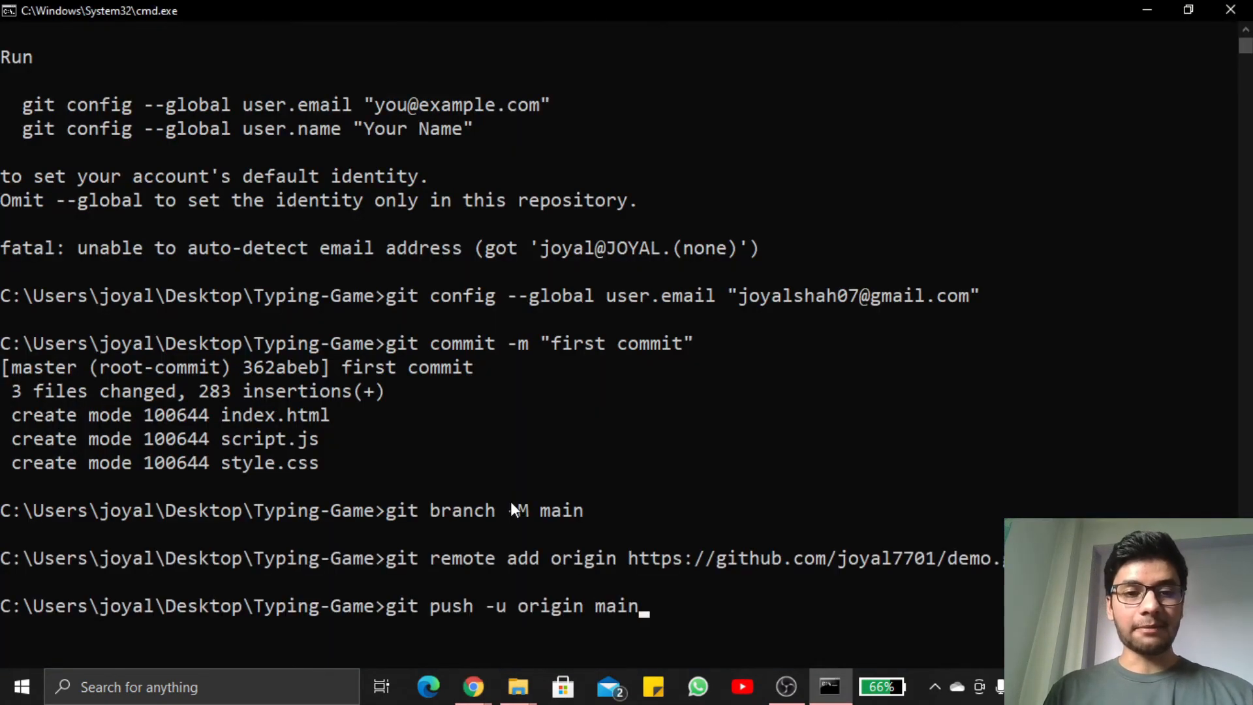
key(Return)
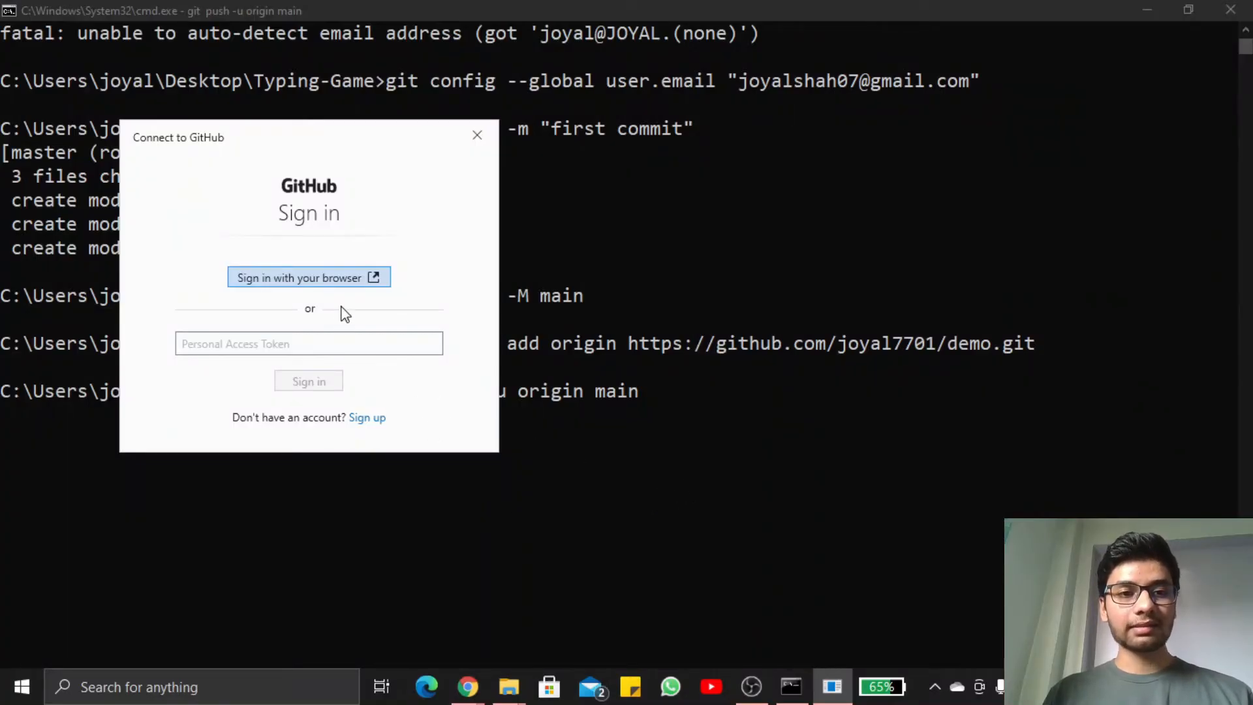
Authorize the push by signing in to GitHub through the browser, and return to the Command Prompt
click(318, 284)
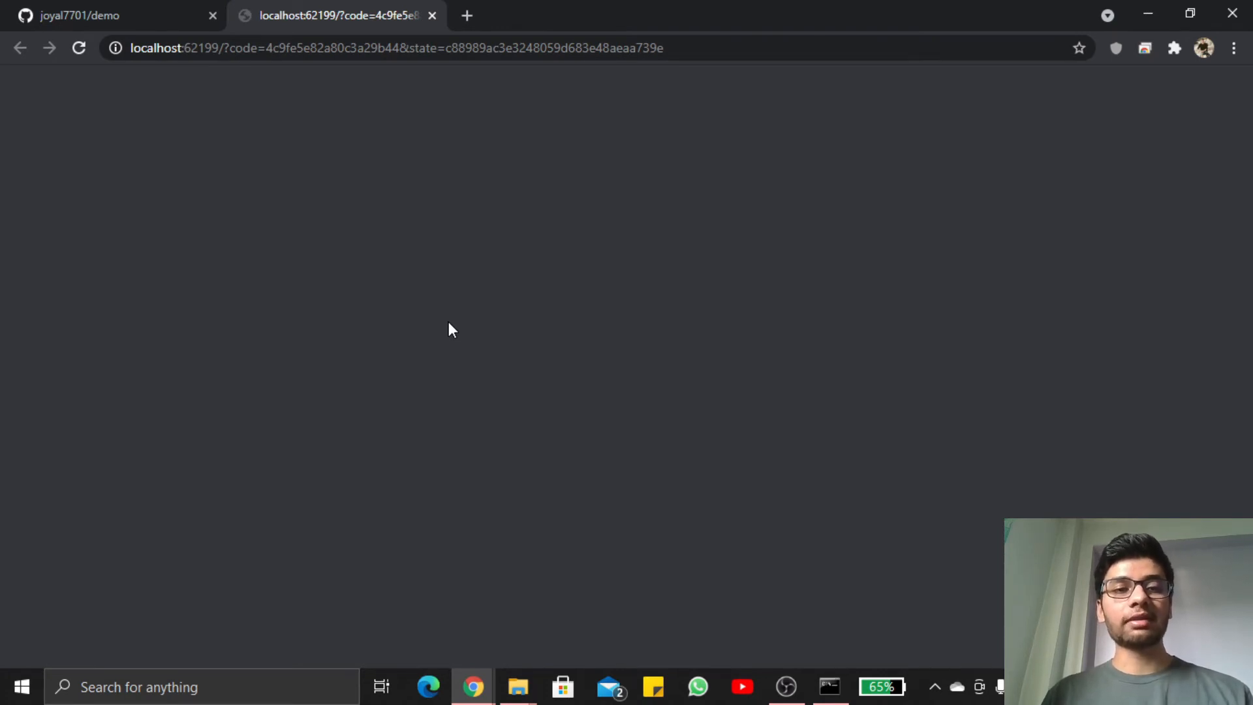
key(ctrl+Tab)
click(325, 2)
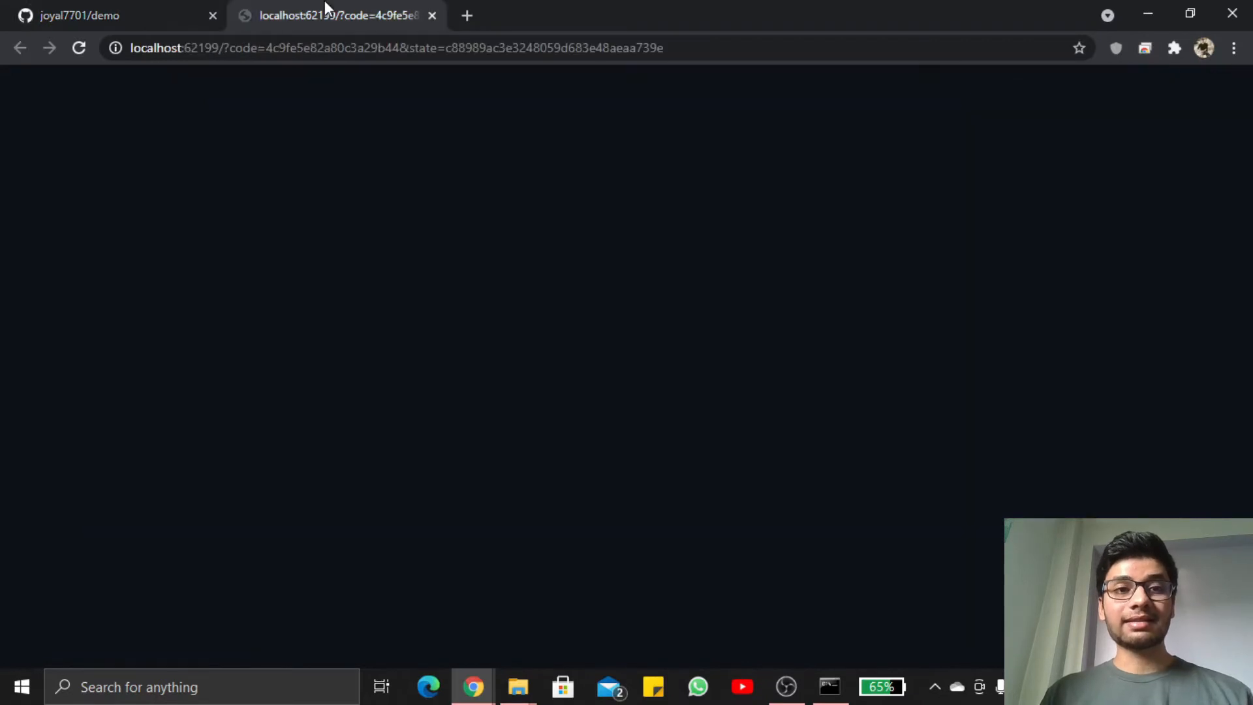
click(828, 687)
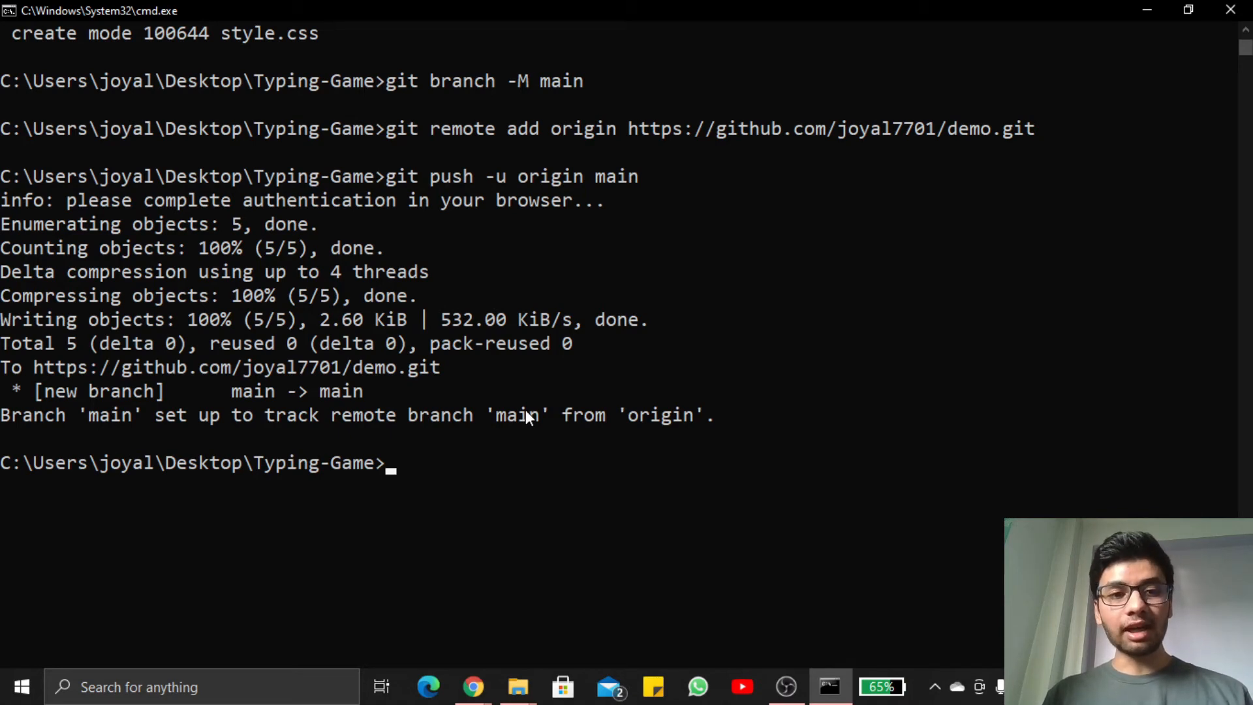
Reload the demo repository's GitHub page and check the pushed files
mouse_move(477, 686)
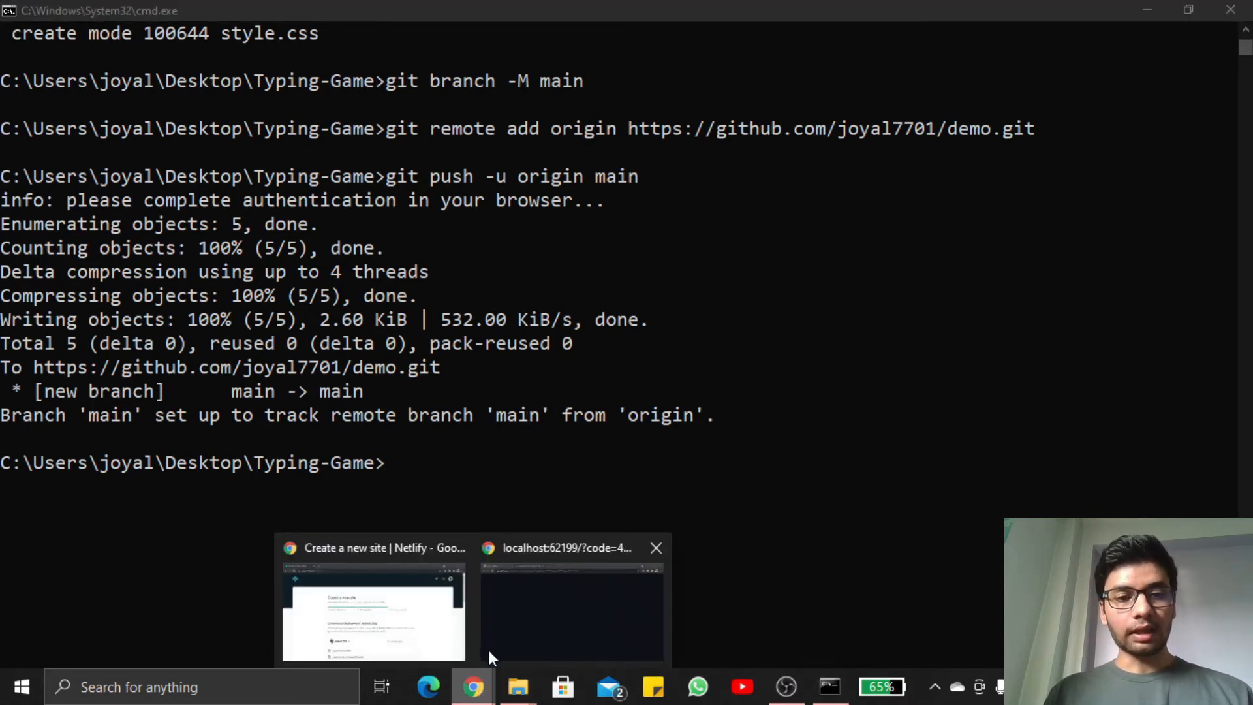
click(515, 605)
click(182, 14)
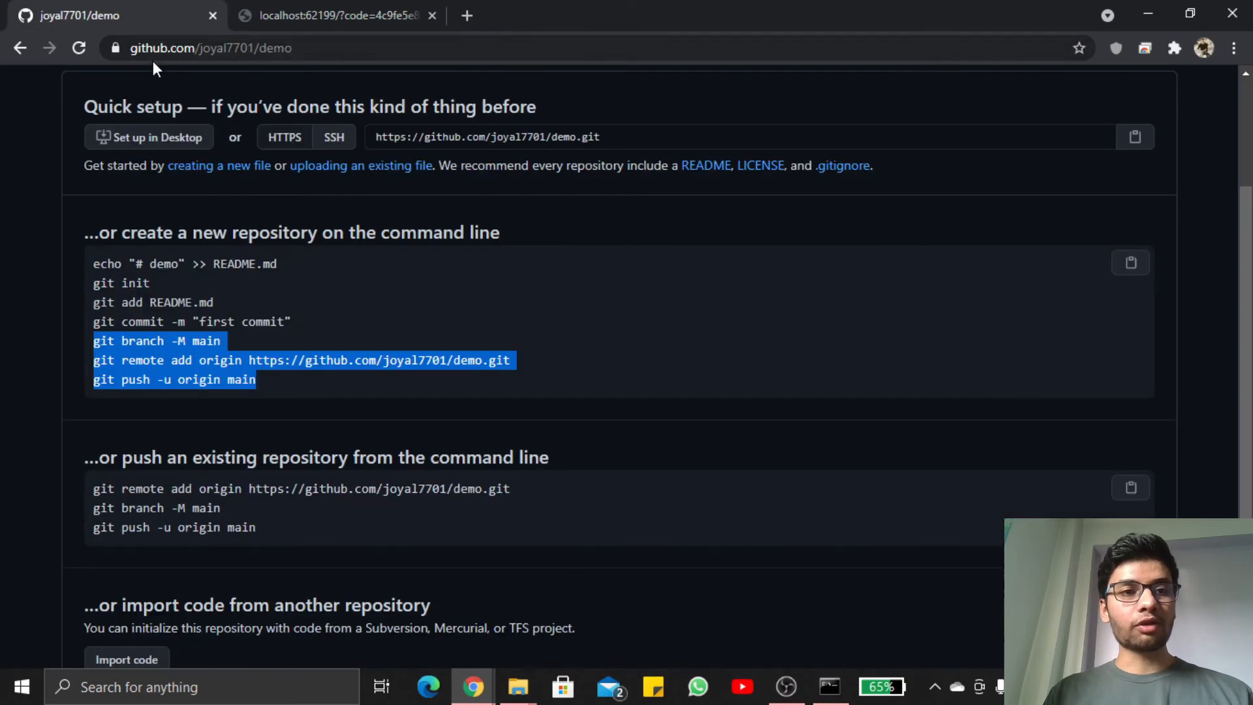
click(79, 49)
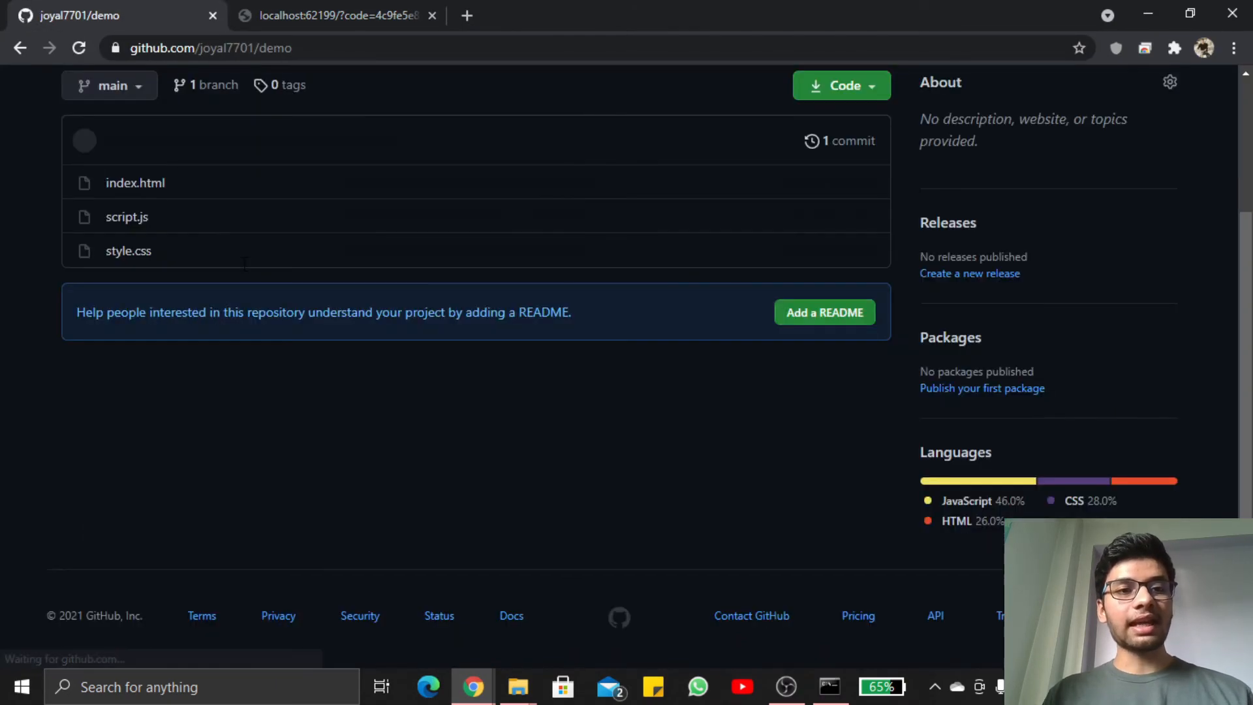
scroll(309, 408, up, 3)
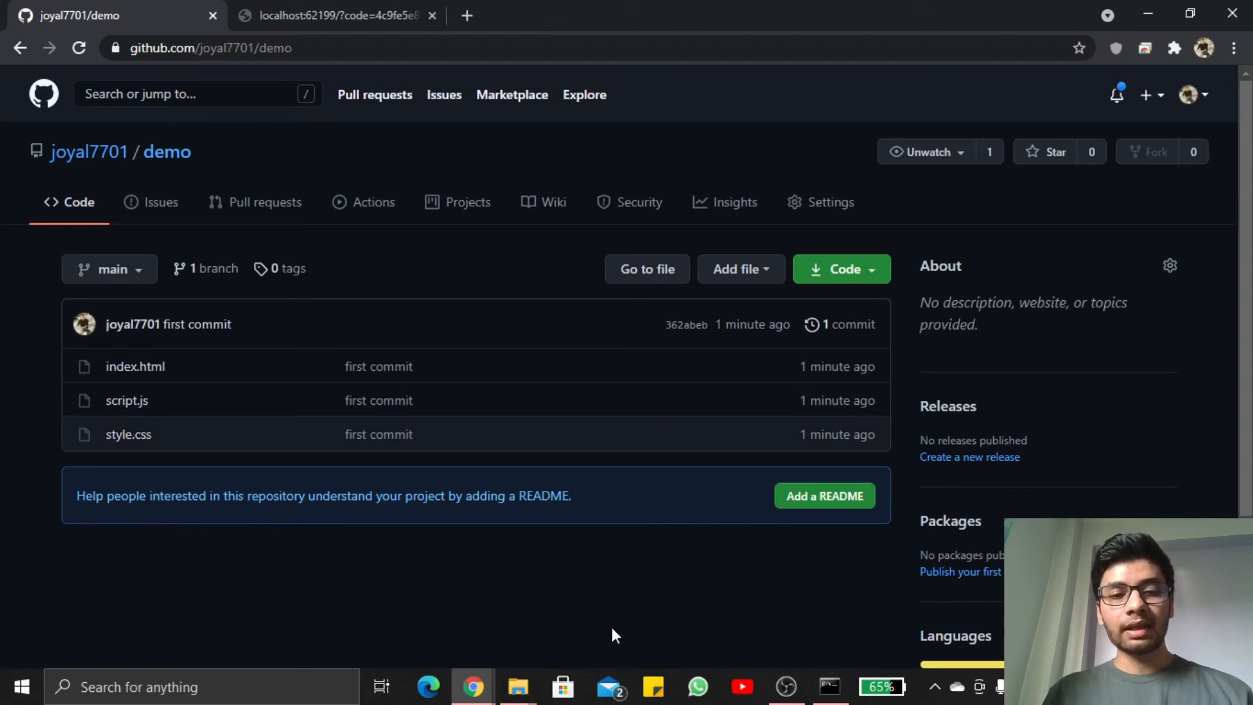
Switch to Netlify's Create a new site page, reload it and reconnect GitHub as the Git provider to refresh the repository list
mouse_move(475, 685)
click(560, 607)
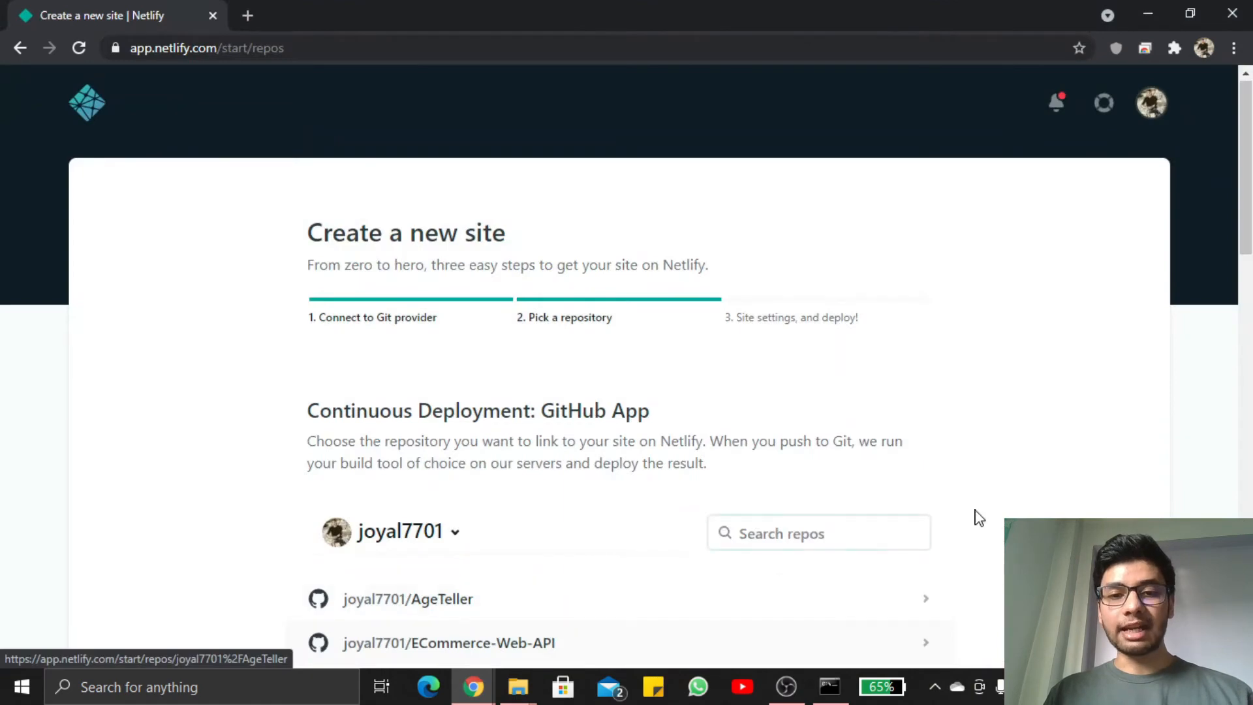
scroll(978, 517, down, 3)
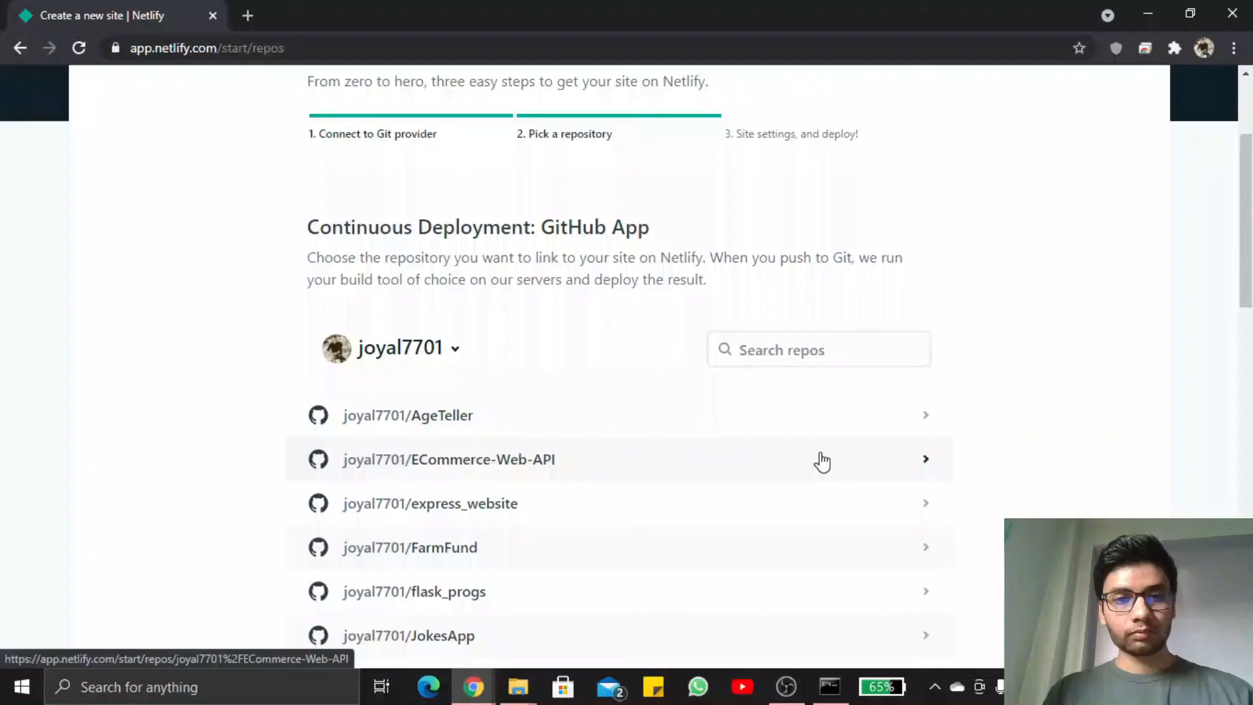
scroll(920, 459, down, 4)
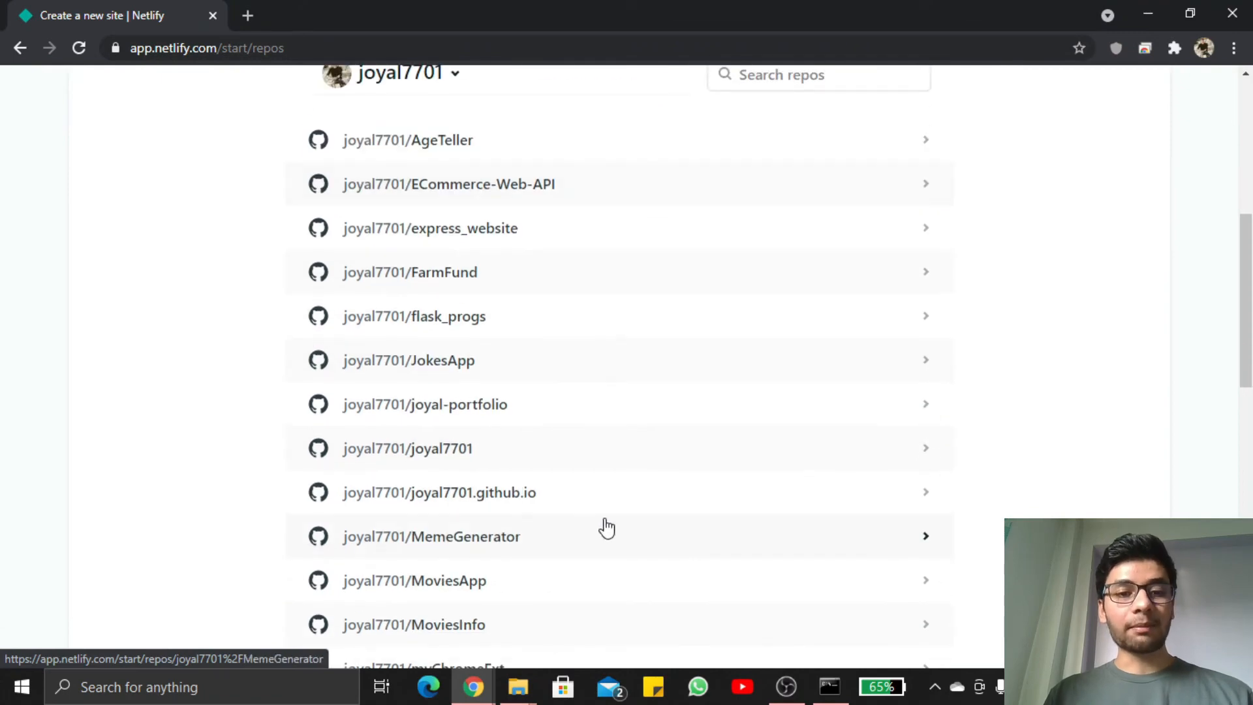
scroll(607, 527, up, 7)
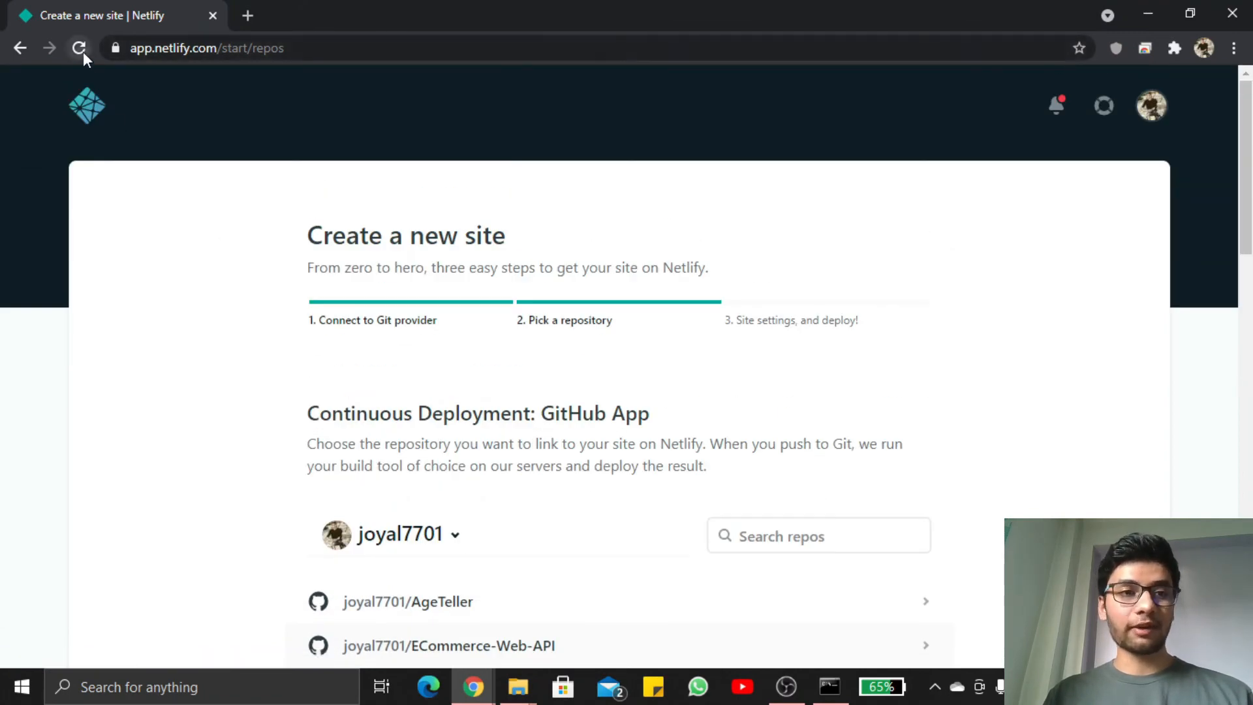
click(81, 51)
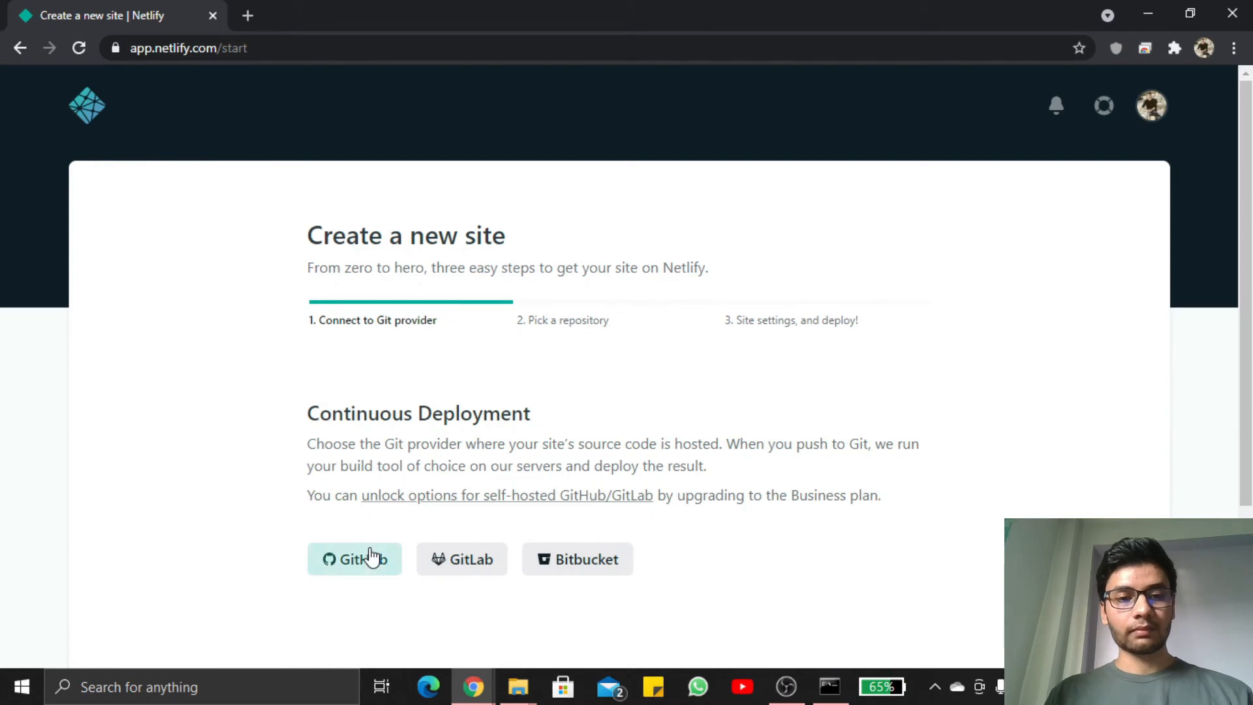
click(370, 557)
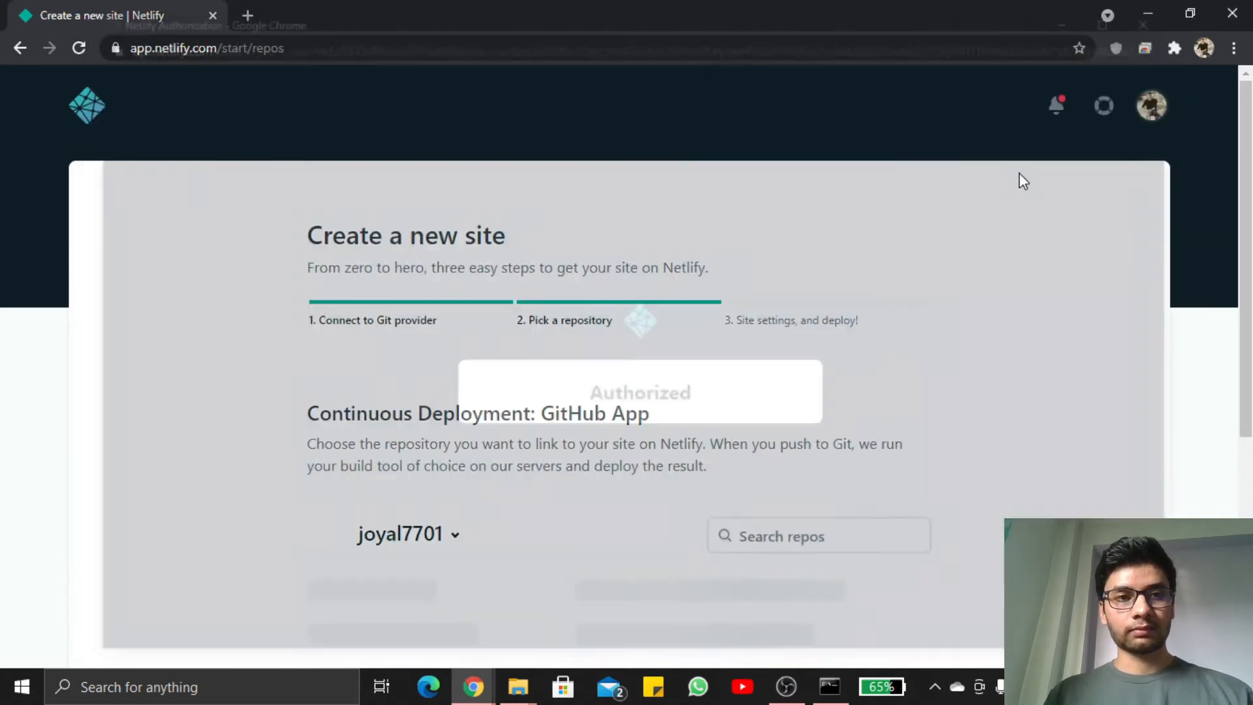
Pick the demo repository for the new site and deploy its main branch with the build command and publish directory left empty
scroll(741, 411, down, 4)
click(786, 269)
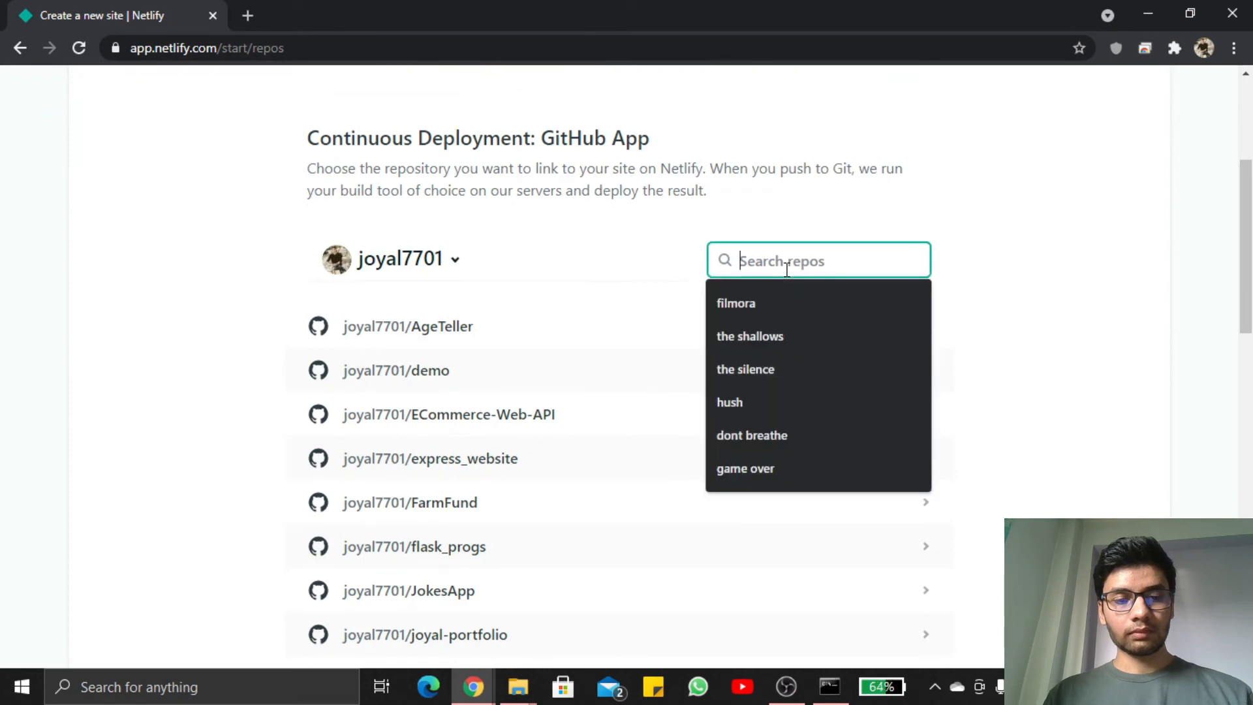
text(demo)
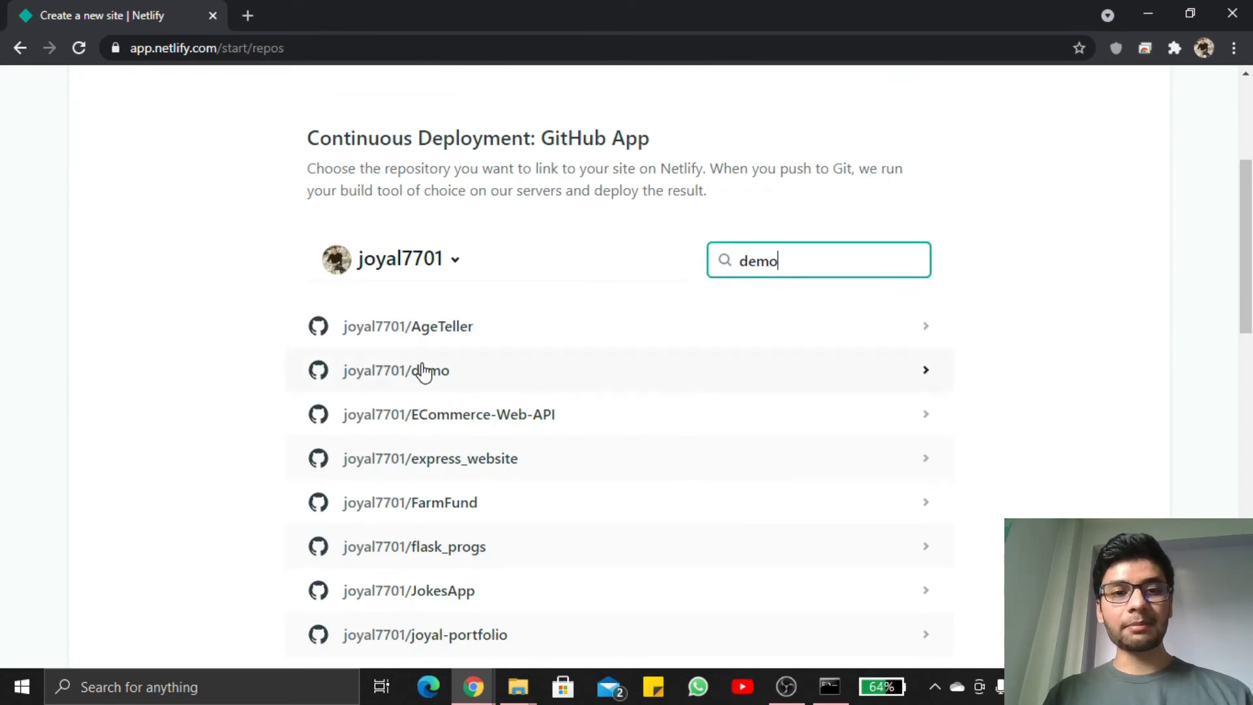
click(424, 372)
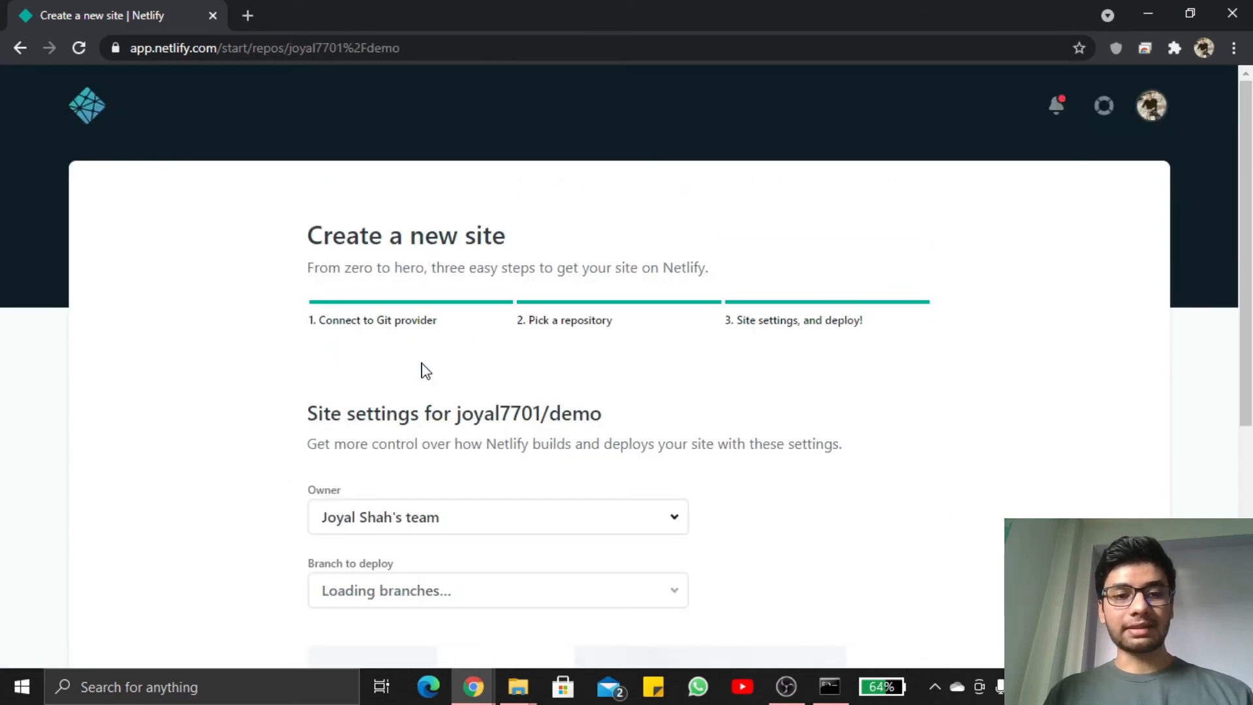
scroll(421, 370, down, 6)
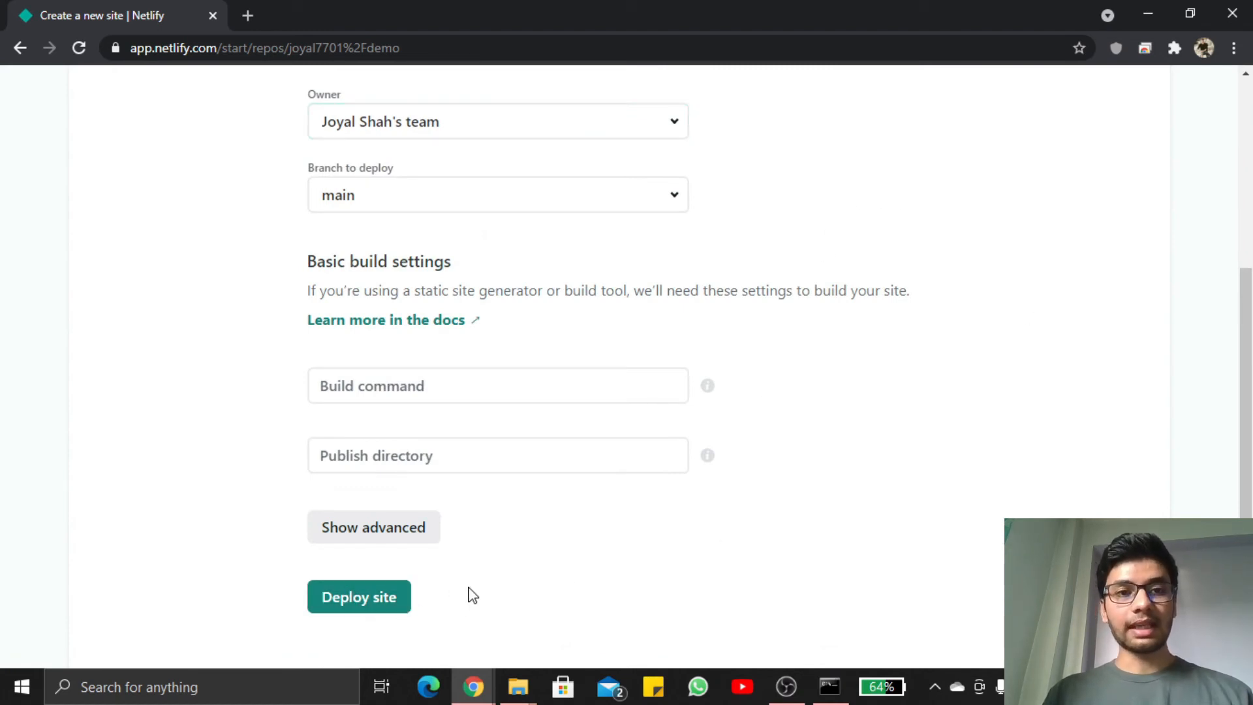
click(378, 597)
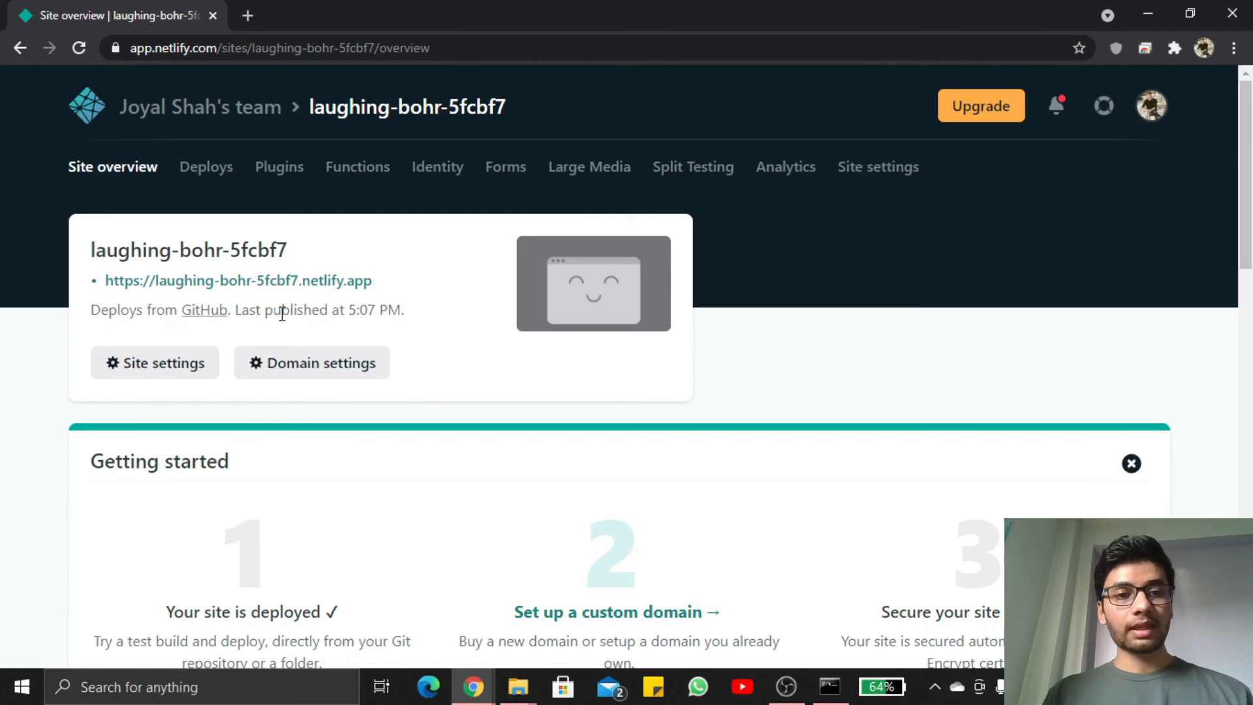
Open the new site's general settings and try to change the site name to demo
click(187, 363)
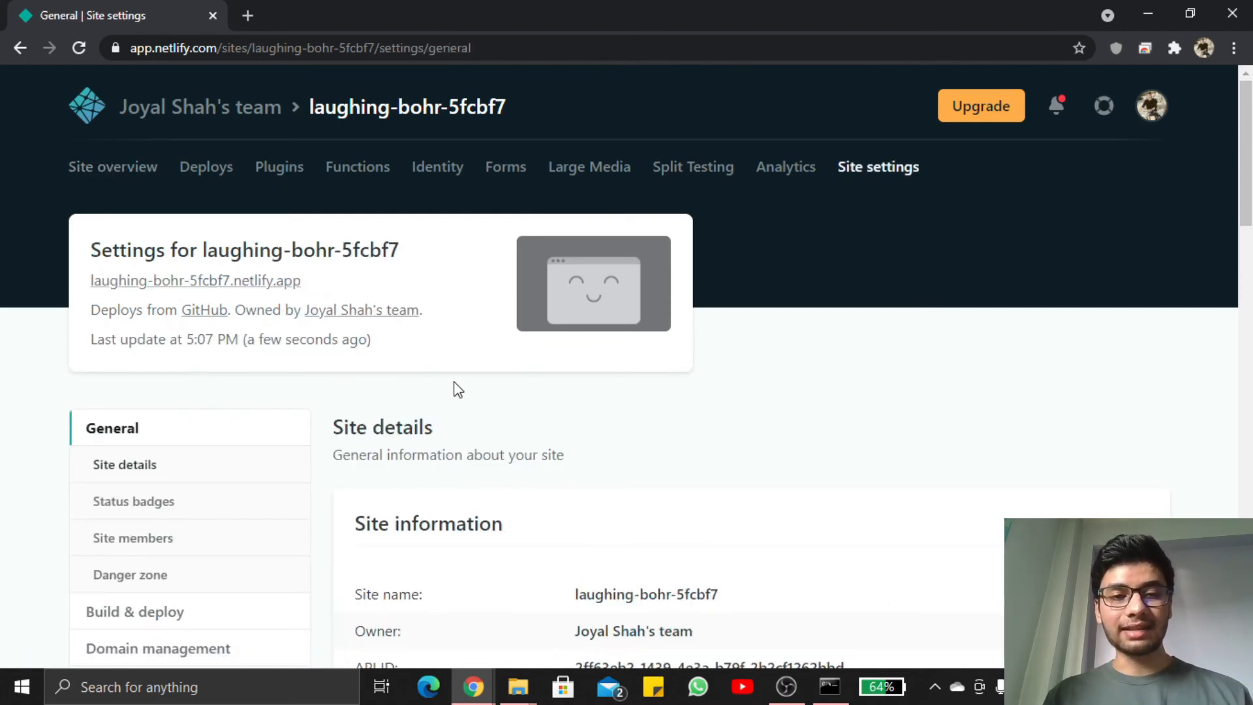
scroll(456, 388, down, 5)
scroll(470, 503, up, 1)
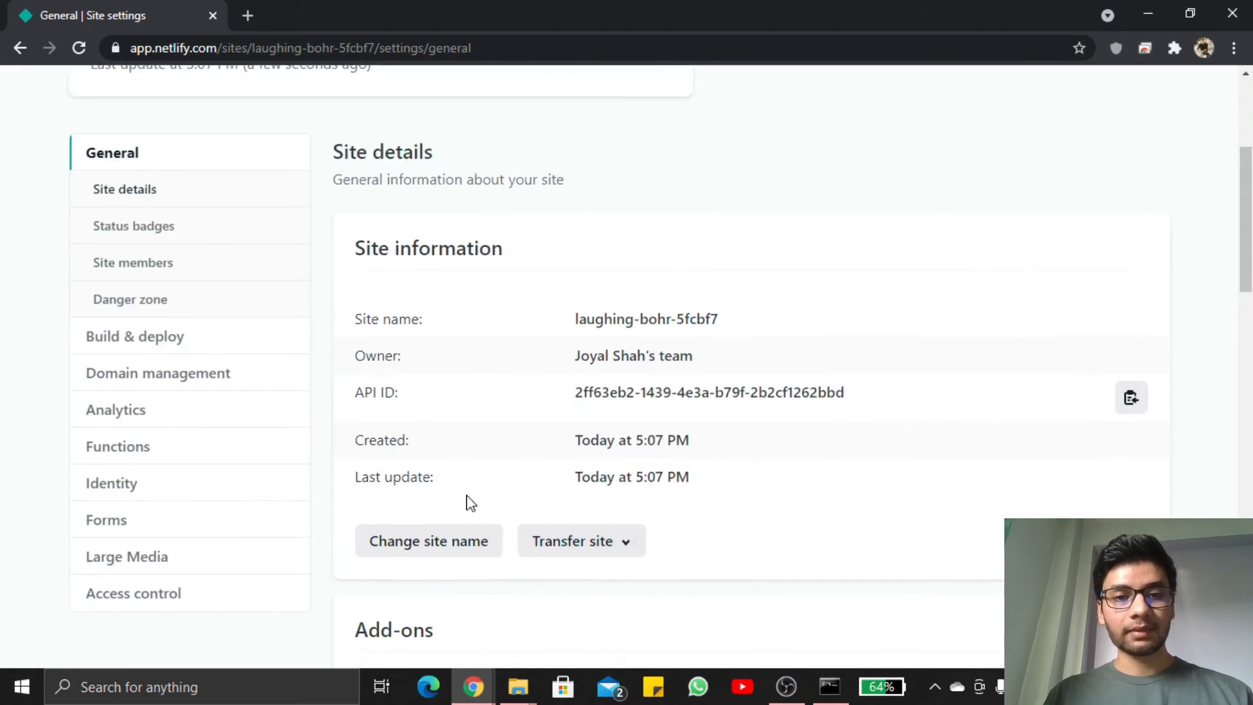
click(453, 550)
drag(578, 385, 218, 385)
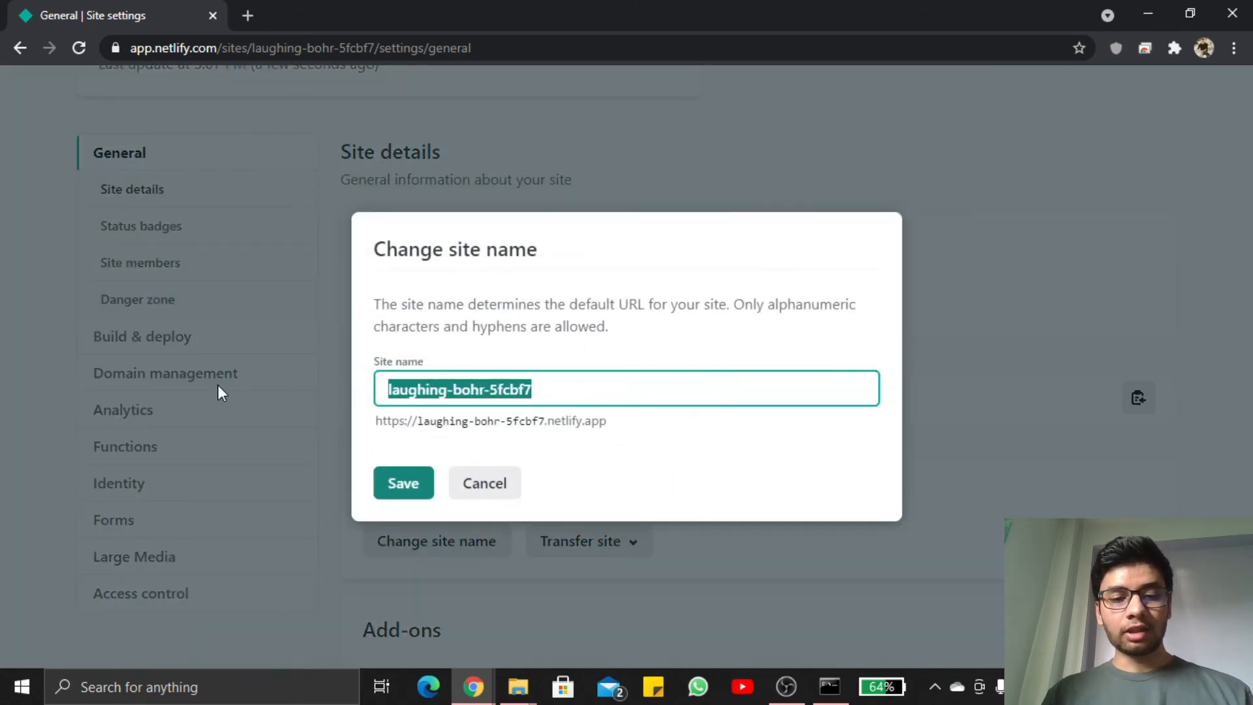
text(demo)
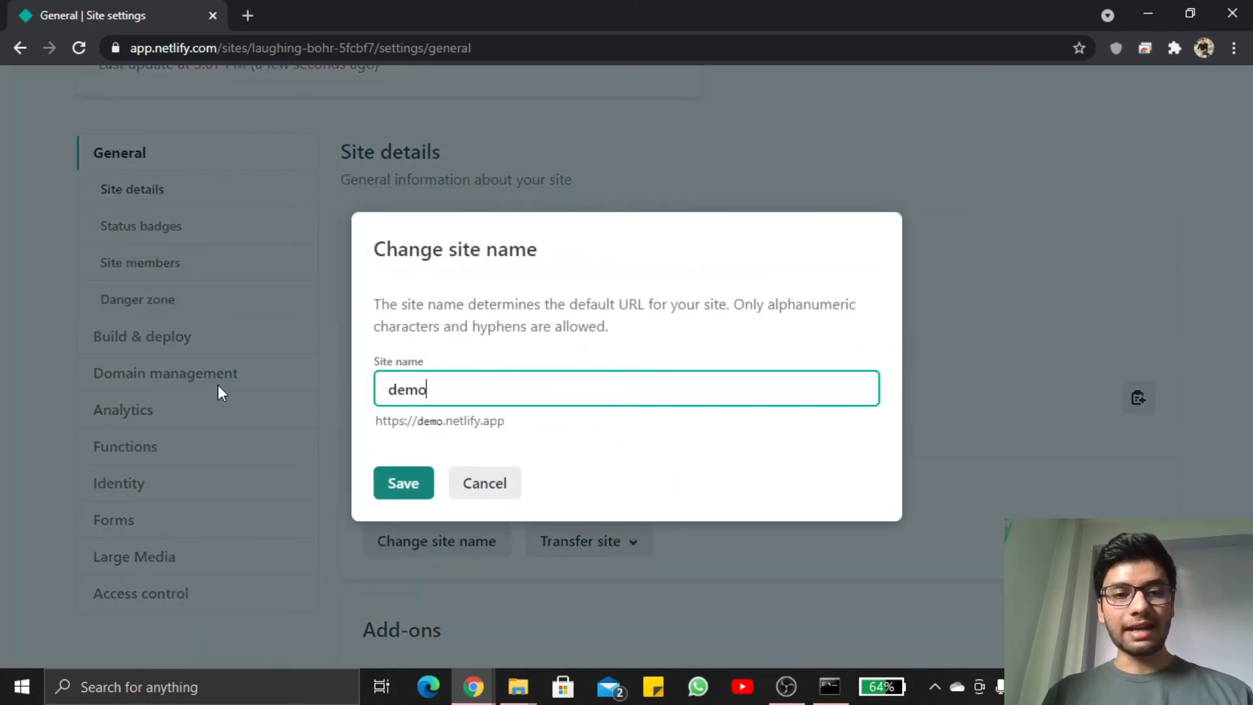
click(398, 486)
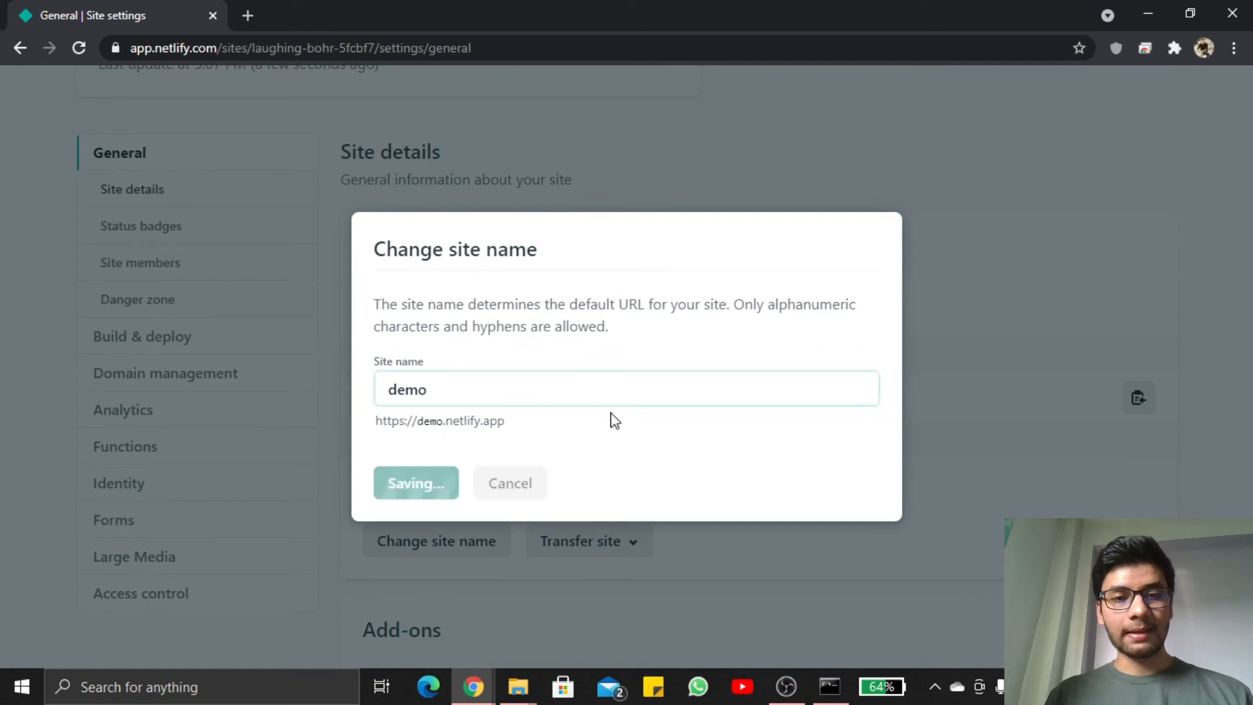
Append the owner's first name directly after demo in the site name and save the new name
click(548, 392)
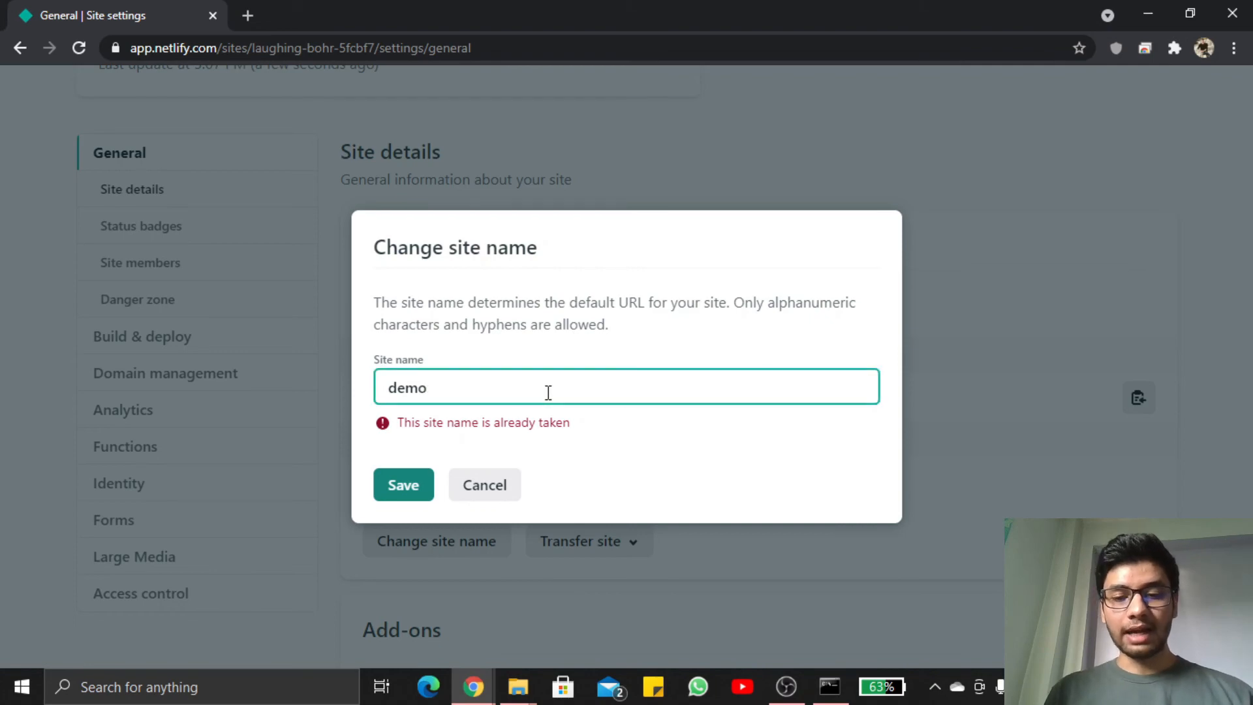
text(joyal)
click(423, 477)
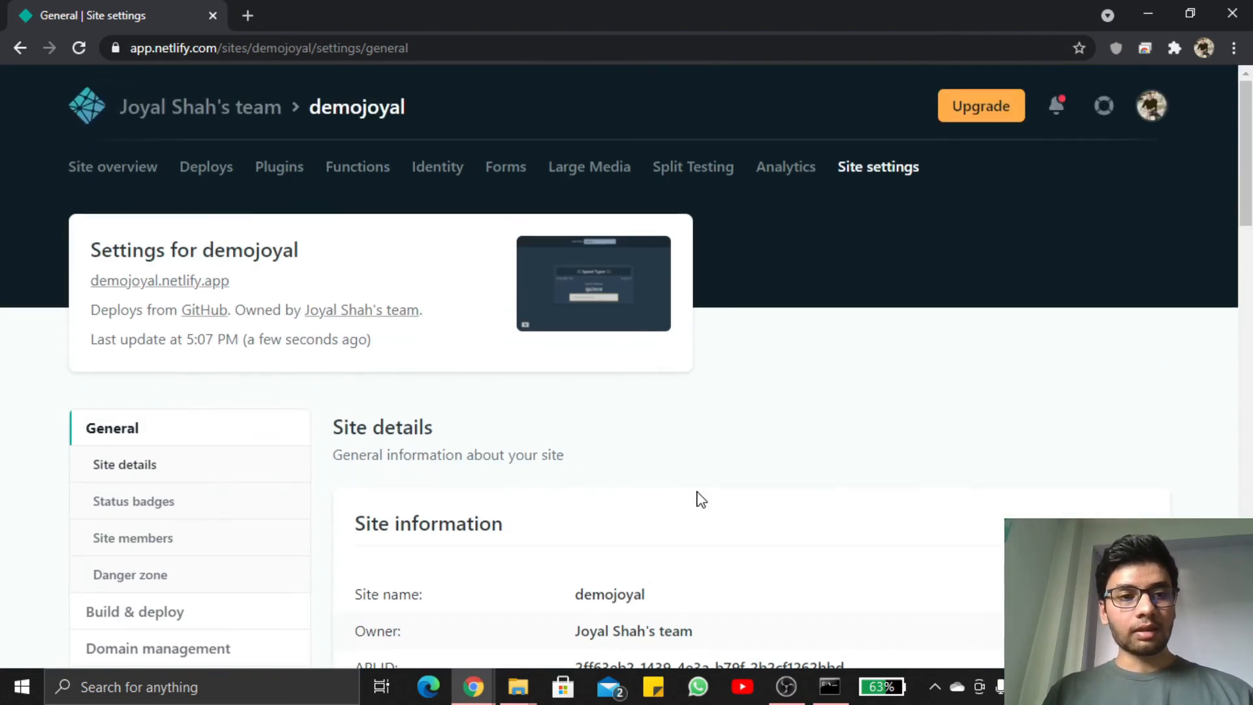
Open the renamed site's netlify.app link from its settings and check the live typing game and its address
click(196, 287)
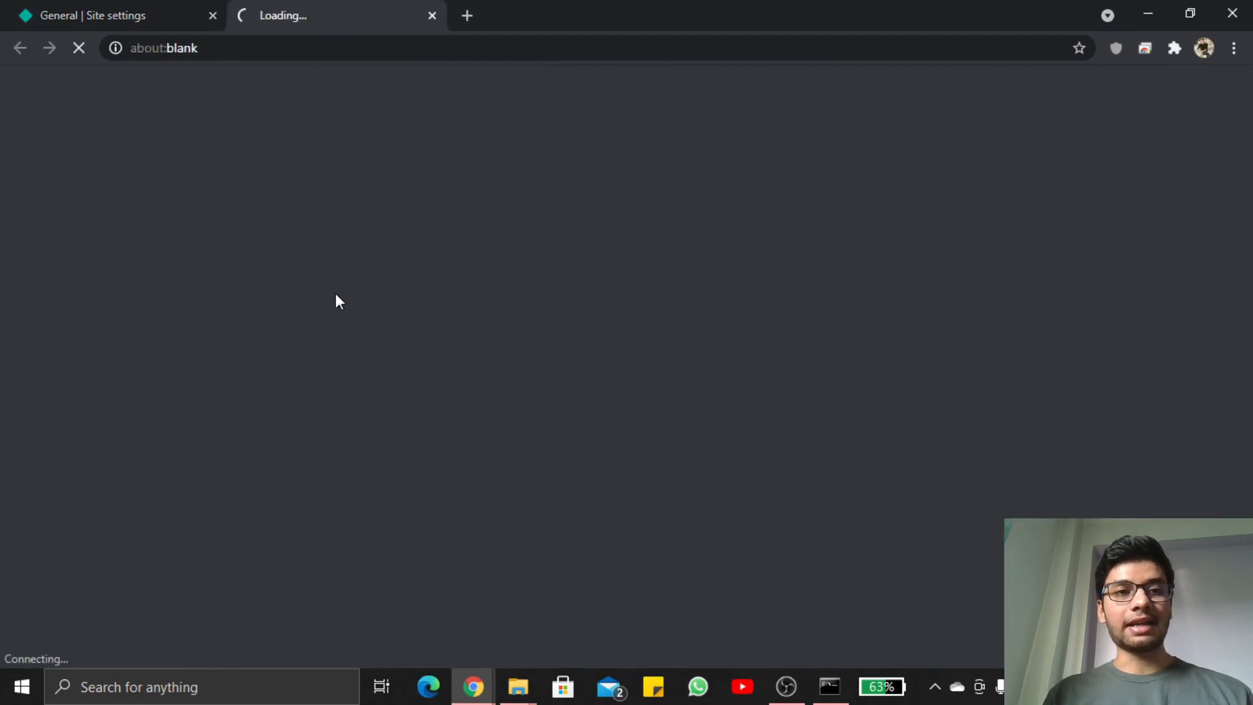
click(108, 14)
click(291, 15)
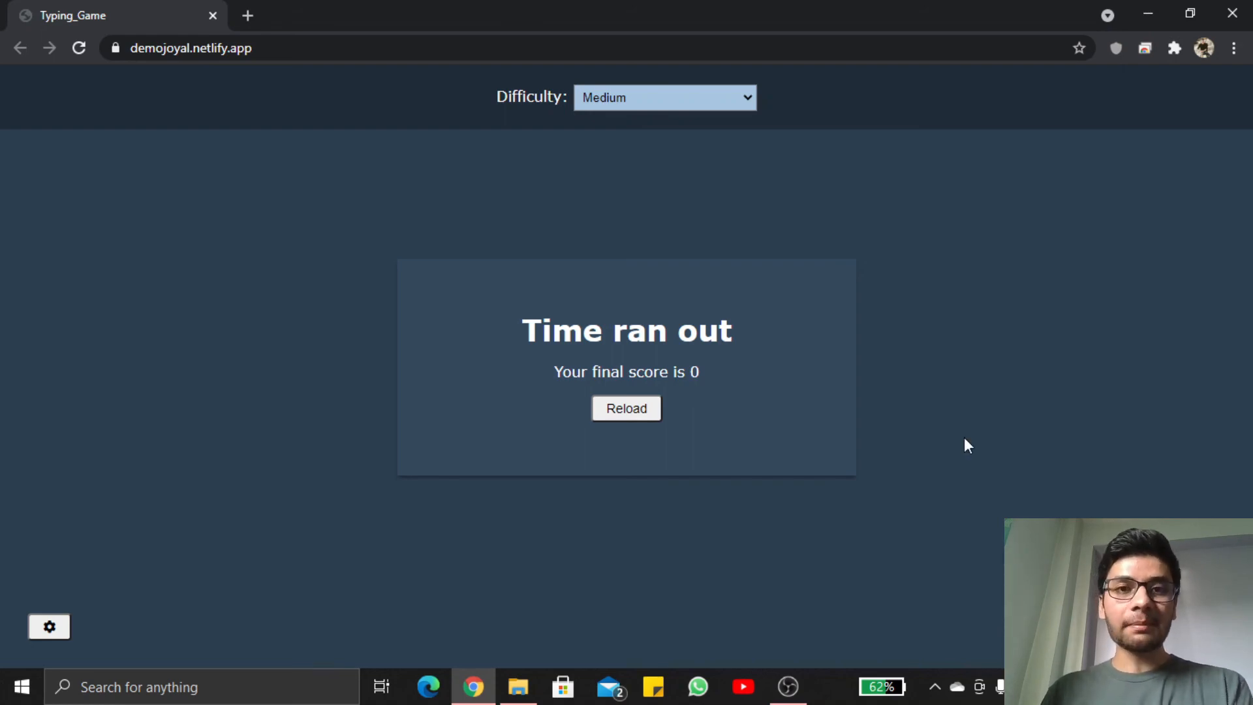
click(315, 49)
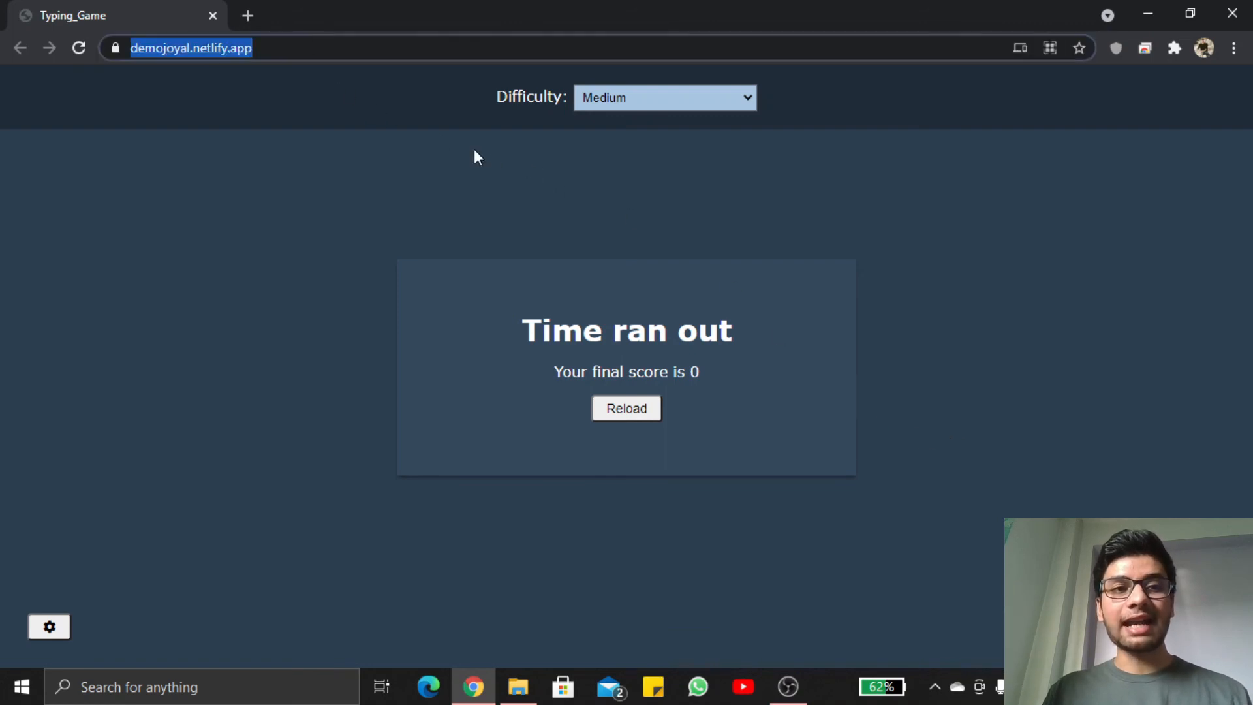
click(1051, 203)
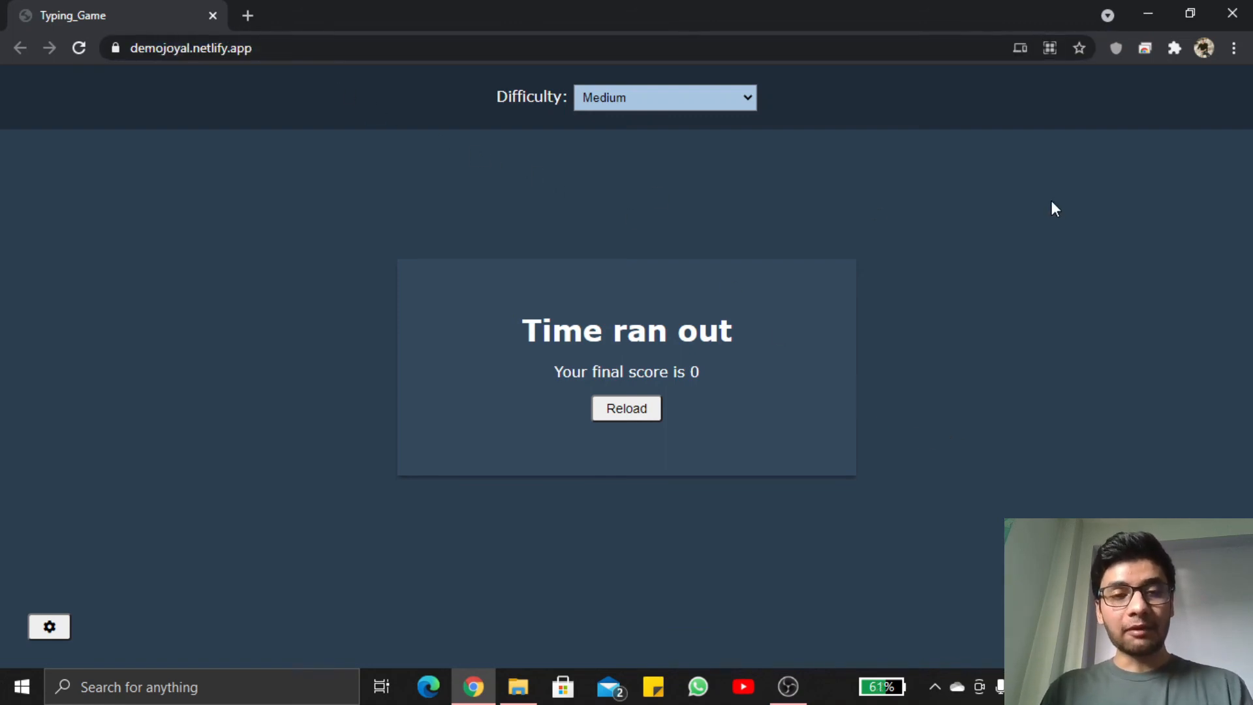